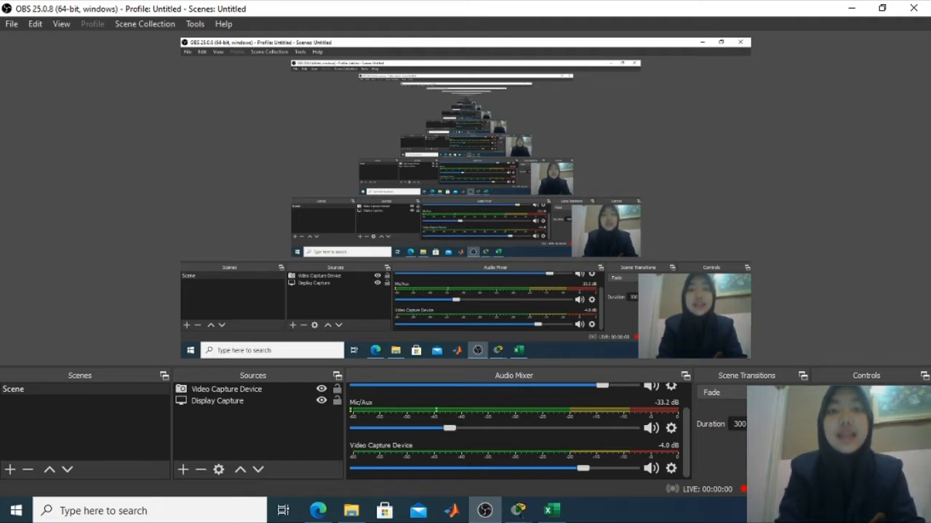
Hide the Video Capture Device source and switch to Cisco Packet Tracer with the PT Activity window placed beside the network topology.
click(321, 390)
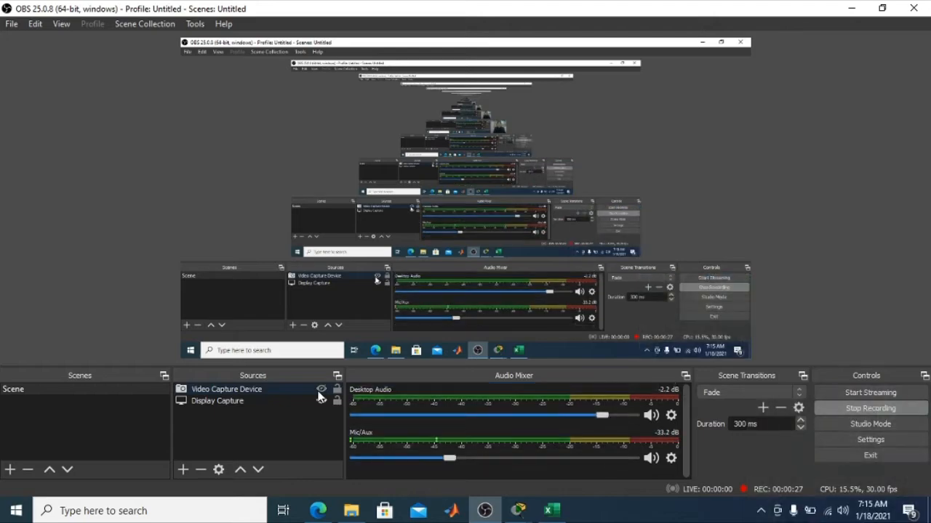
mouse_move(519, 513)
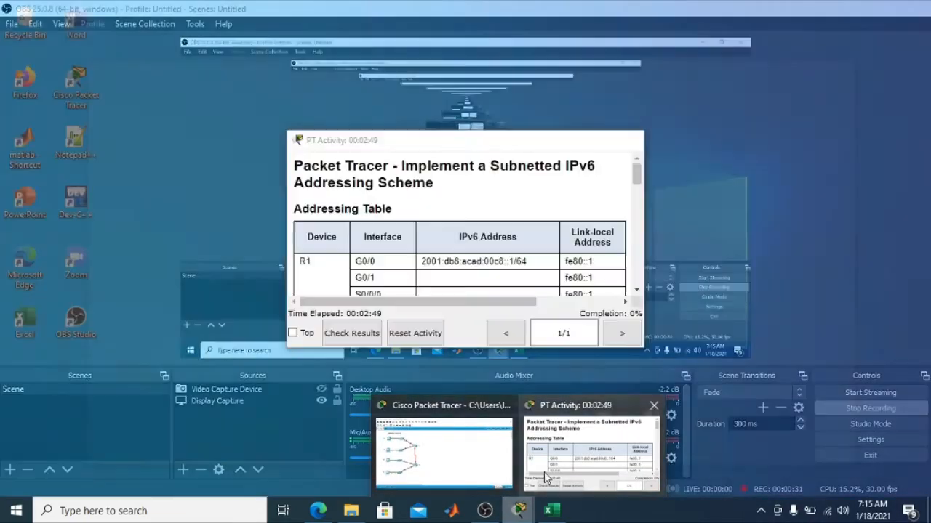
click(545, 476)
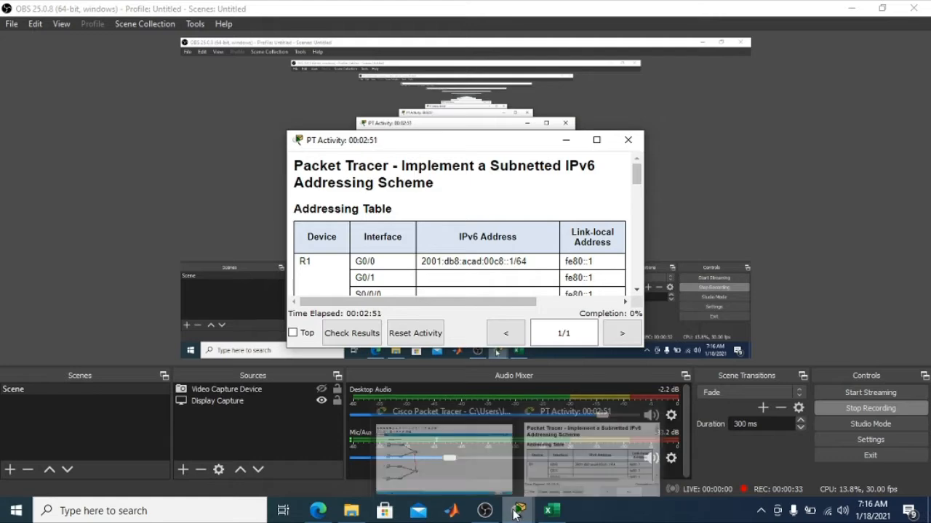
click(445, 454)
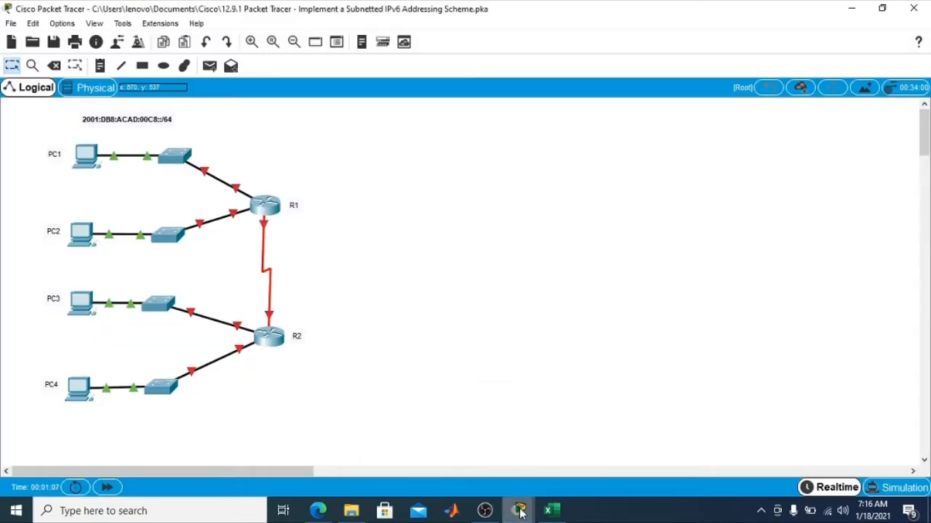
mouse_move(520, 513)
click(556, 488)
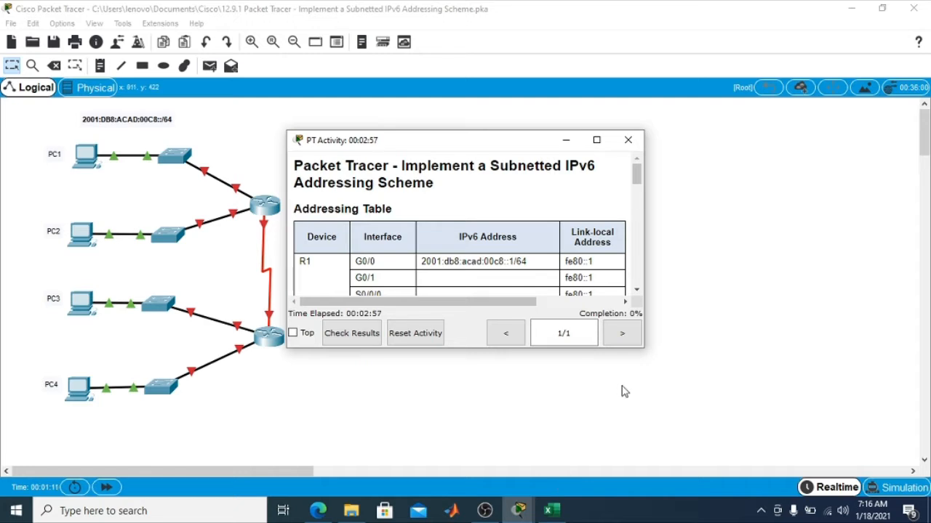
drag(469, 144, 511, 137)
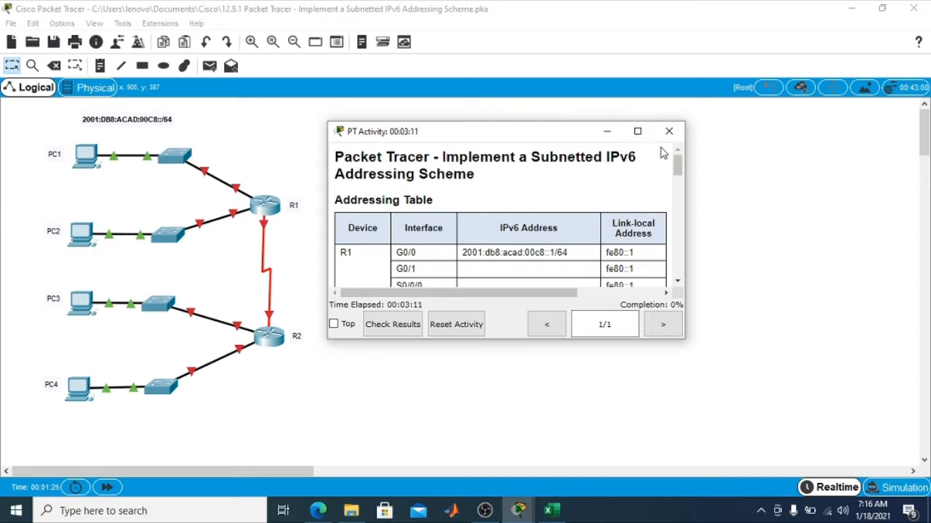
Read the activity's addressing table, objectives, background scenario and Step 1 instructions down to the Subnet Table.
drag(677, 165, 678, 195)
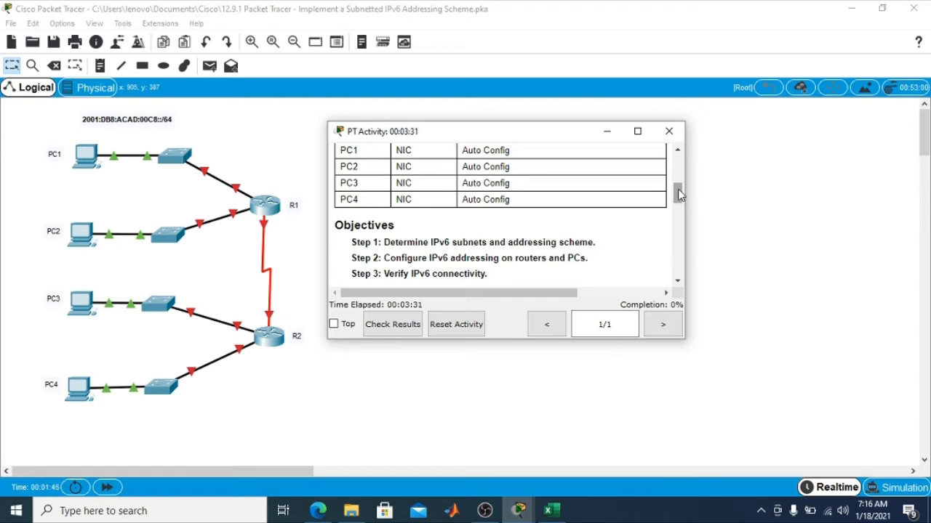
drag(678, 193, 677, 208)
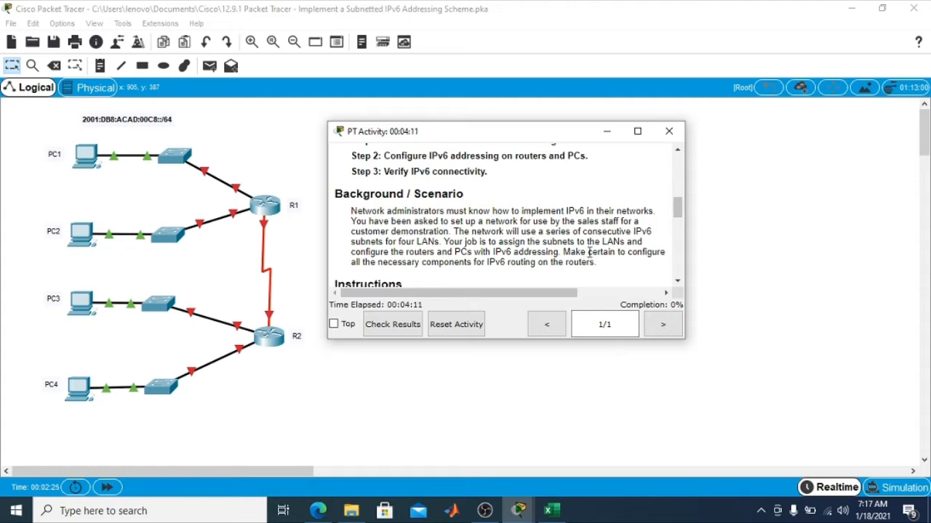
drag(678, 206, 678, 222)
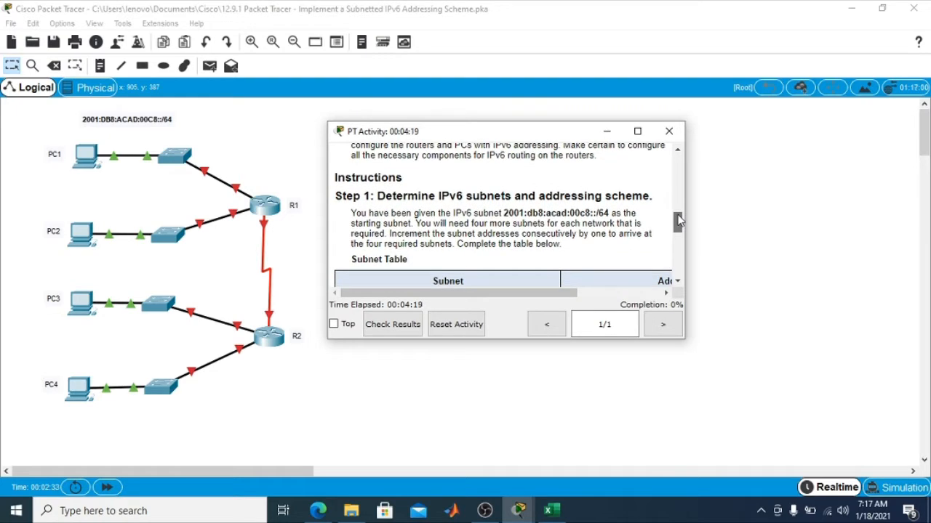
drag(678, 221, 678, 221)
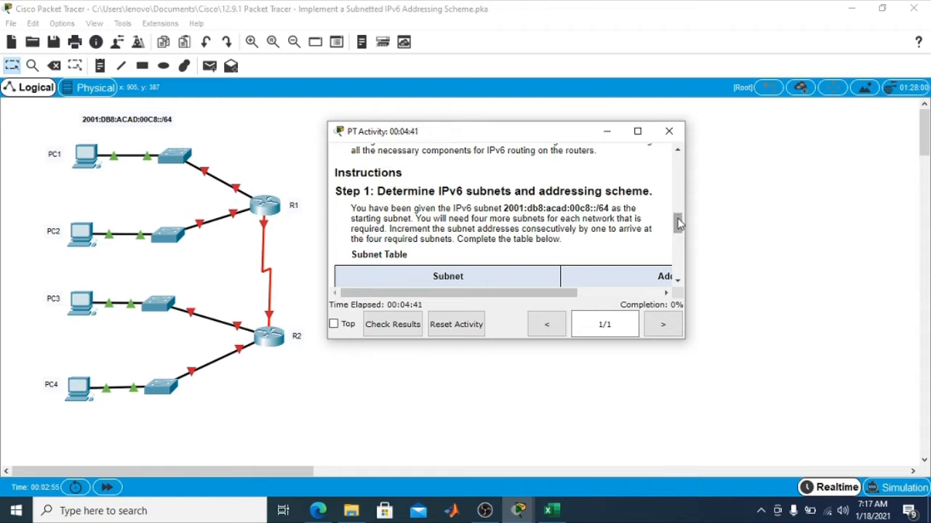
drag(678, 222, 678, 240)
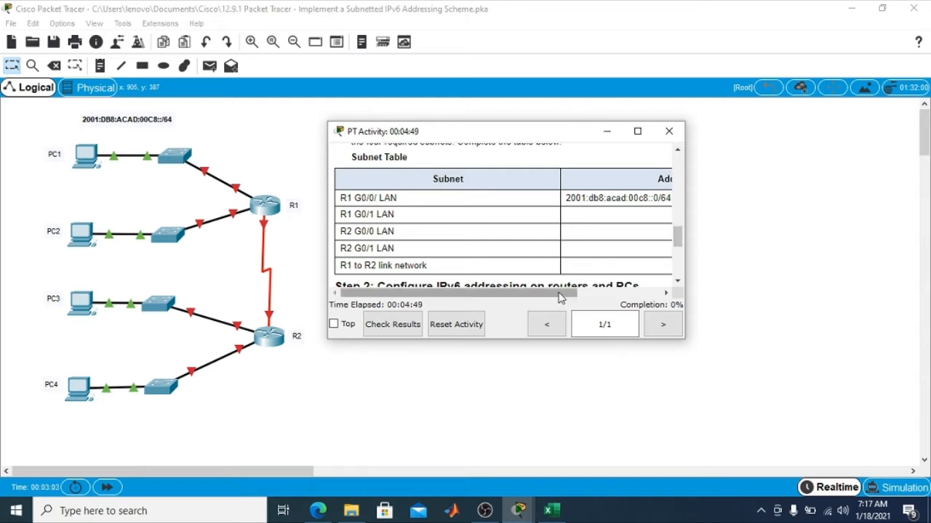
drag(568, 296, 544, 298)
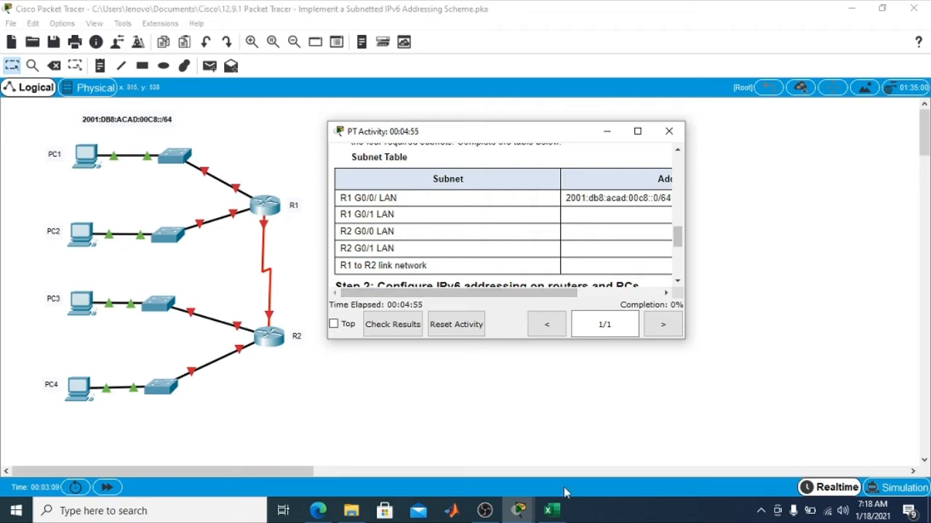
Switch to the Excel workbook and fill the R1 G0/1 LAN address from the R1 G0/0 entry, changed to 2001:db8:acad:00c9::0/64.
click(551, 511)
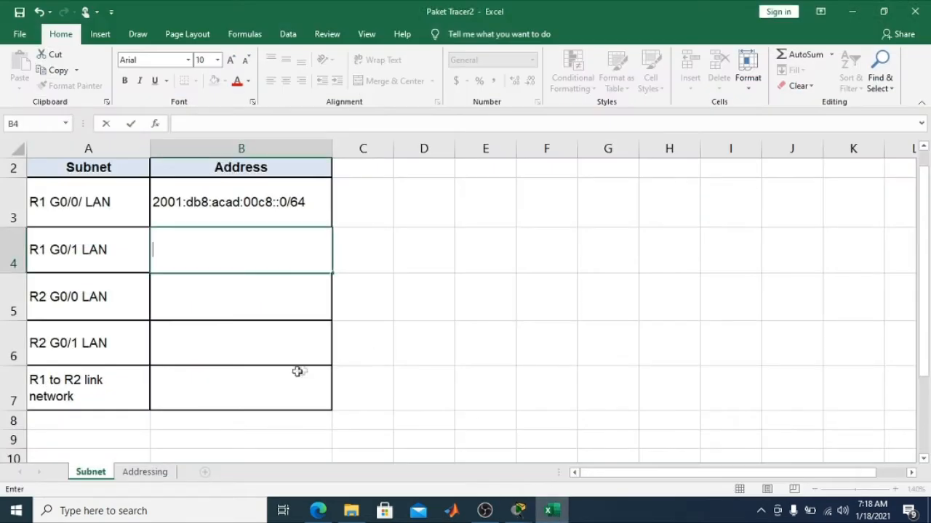
click(232, 203)
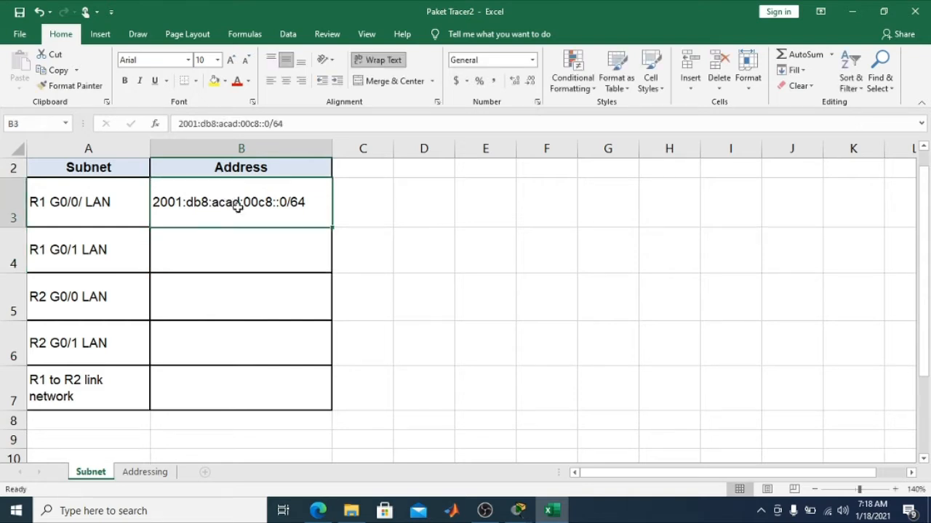
key(ctrl+c)
click(225, 244)
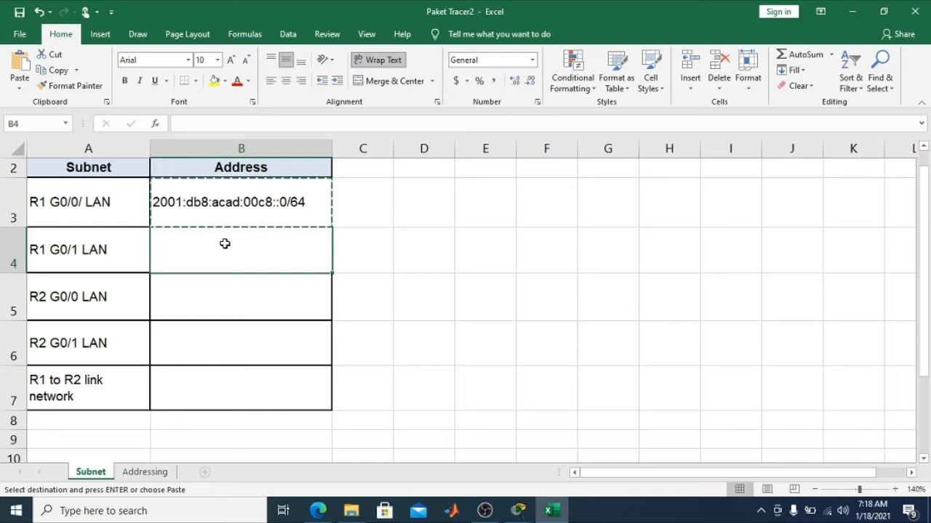
key(ctrl+v)
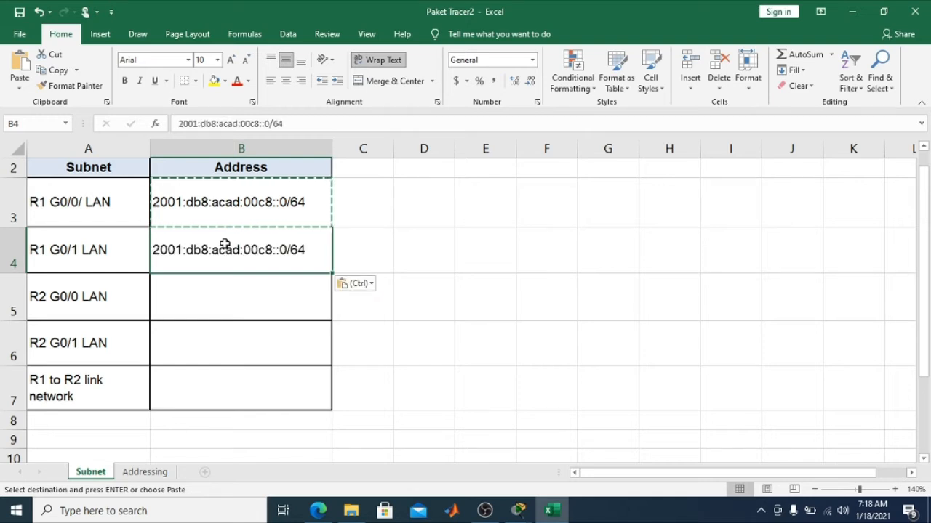
double_click(273, 252)
key(BackSpace)
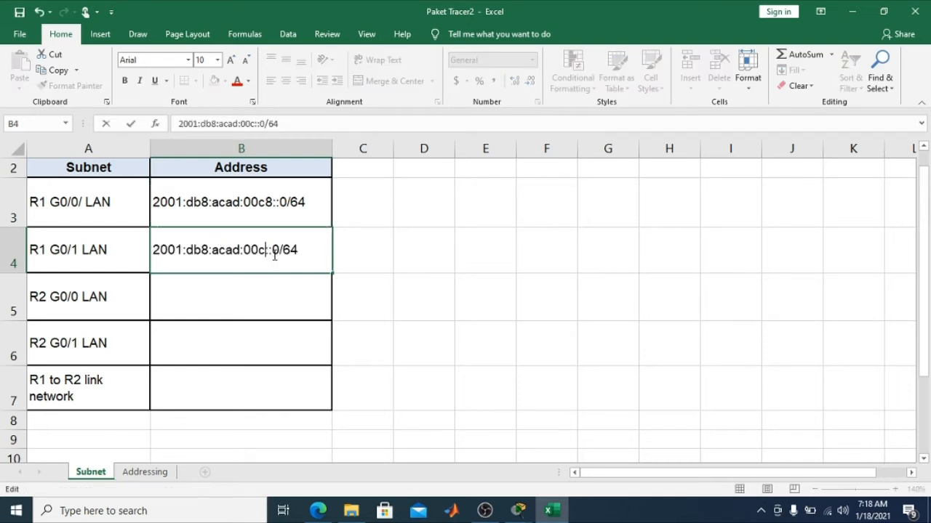
text(9)
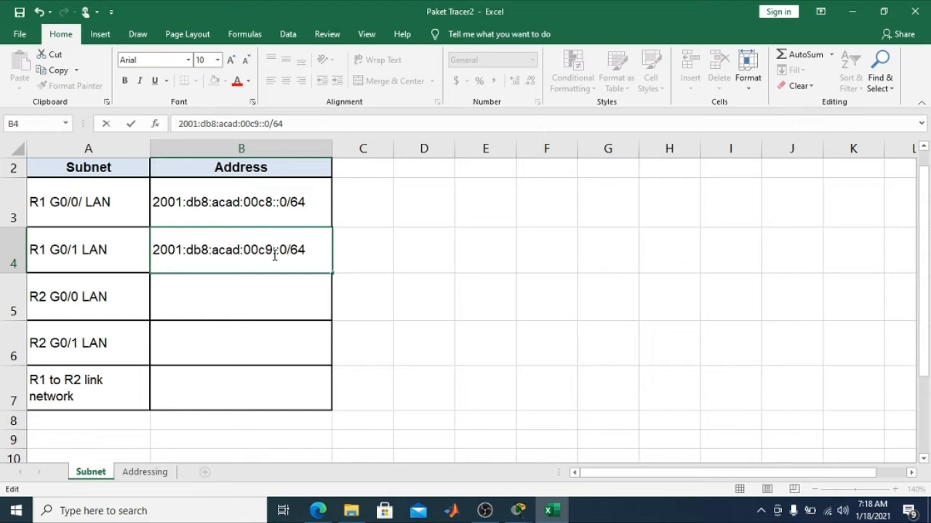
click(263, 298)
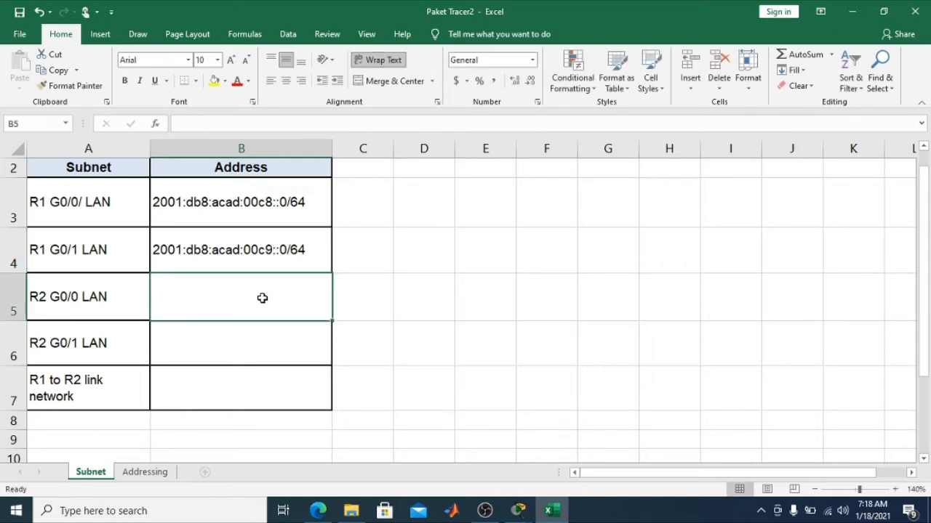
Copy the R1 G0/1 LAN address into the R2 G0/0 LAN row and change it to 2001:db8:acad:00ca::0/64.
click(252, 258)
key(ctrl+c)
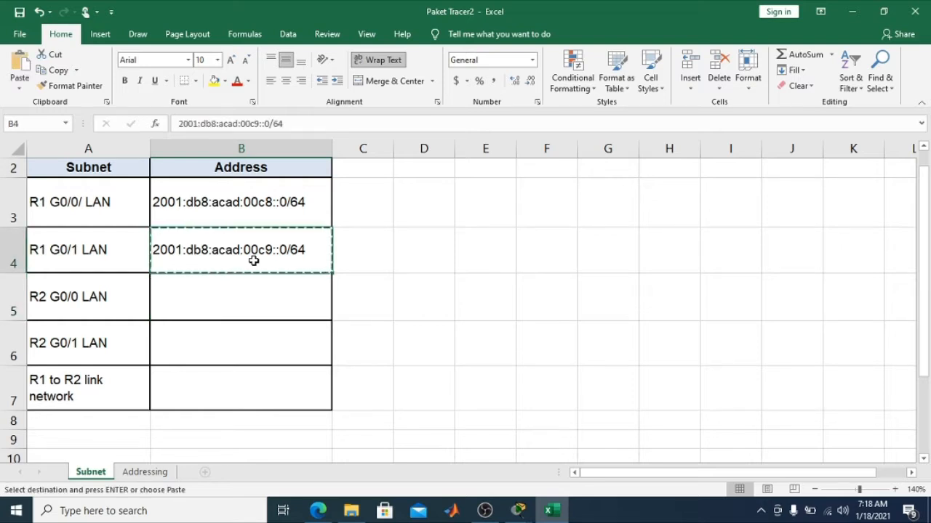
click(251, 311)
key(ctrl+v)
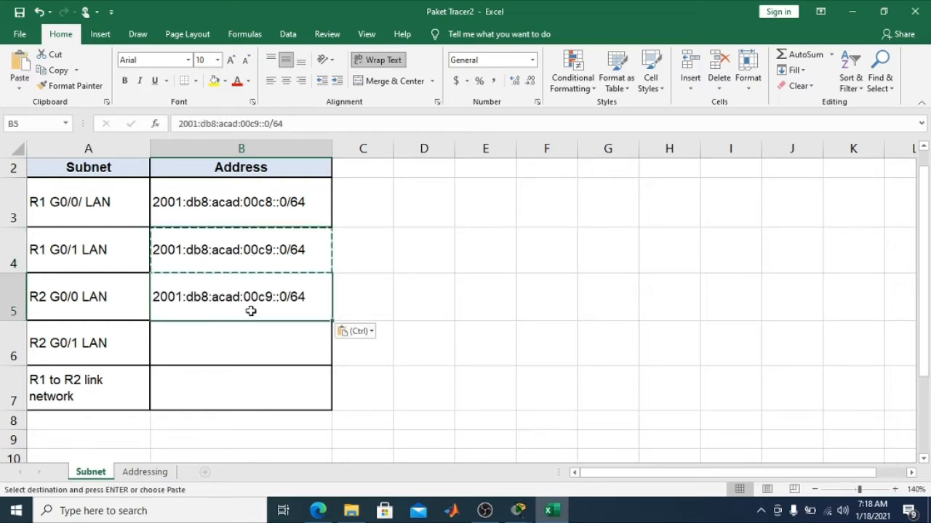
double_click(277, 297)
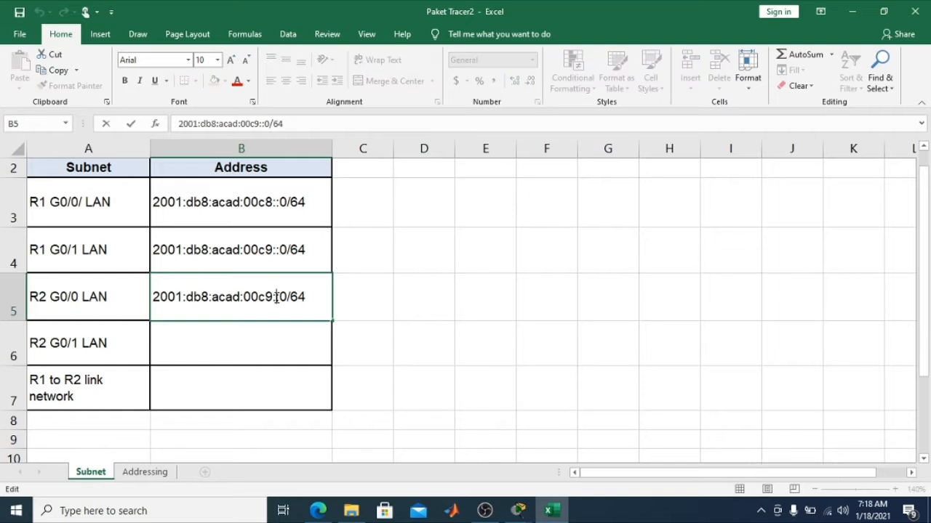
key(BackSpace)
text(a)
click(272, 349)
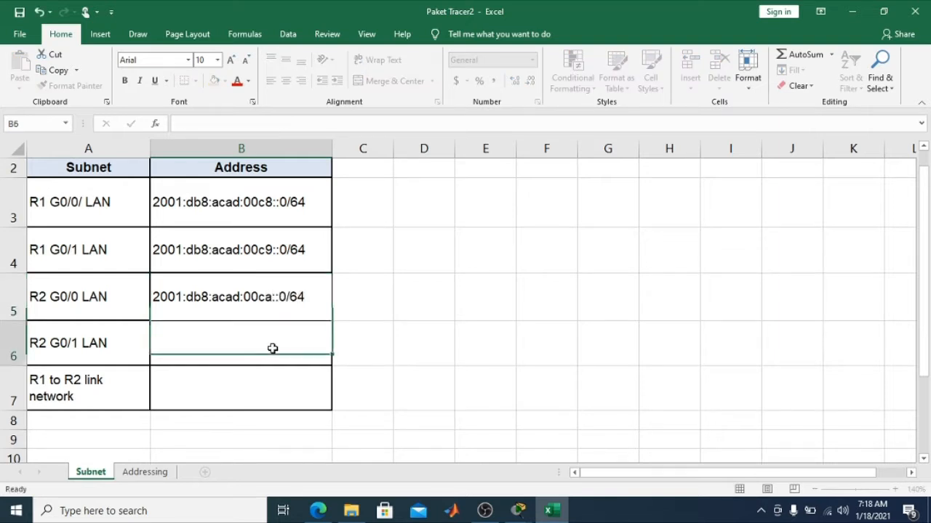
Copy the R2 G0/0 LAN address into the R2 G0/1 LAN row and change it to 2001:db8:acad:00cb::0/64.
click(261, 309)
key(ctrl+c)
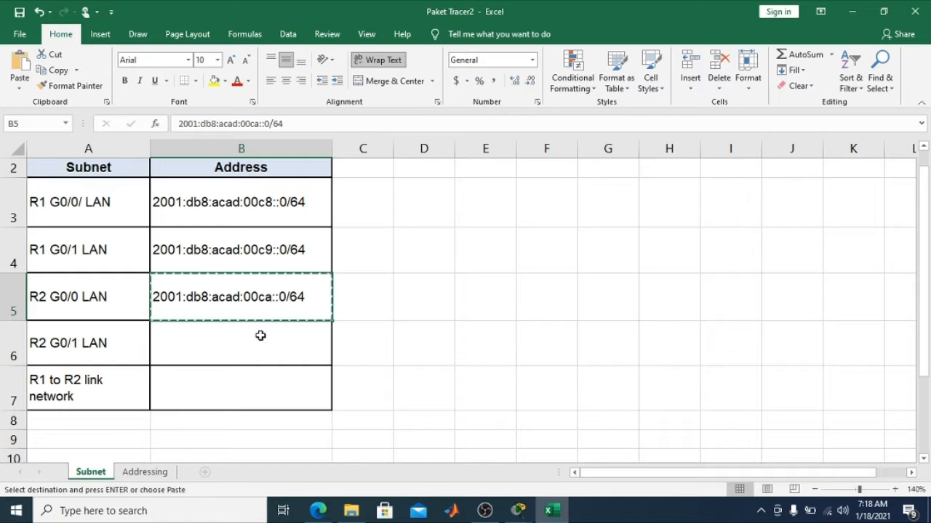
click(259, 339)
key(ctrl+v)
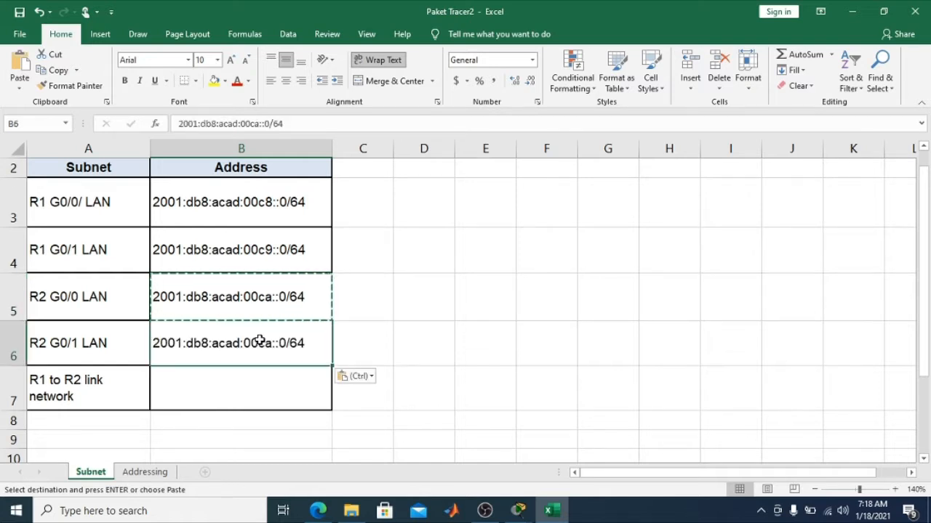
double_click(270, 351)
key(BackSpace)
text(b)
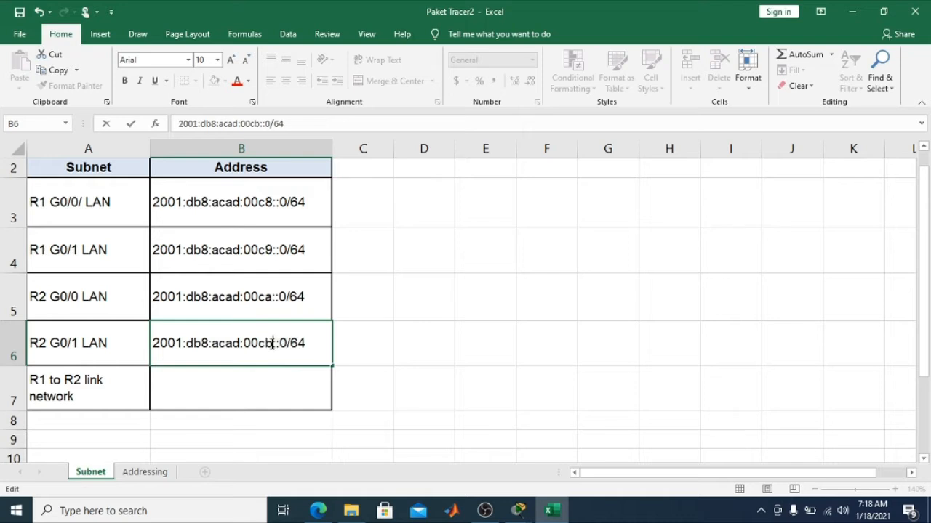
click(243, 400)
Copy the R2 G0/1 LAN address into the R1 to R2 link network row and change it to 2001:db8:acad:00cc::0/64.
click(240, 355)
key(ctrl+c)
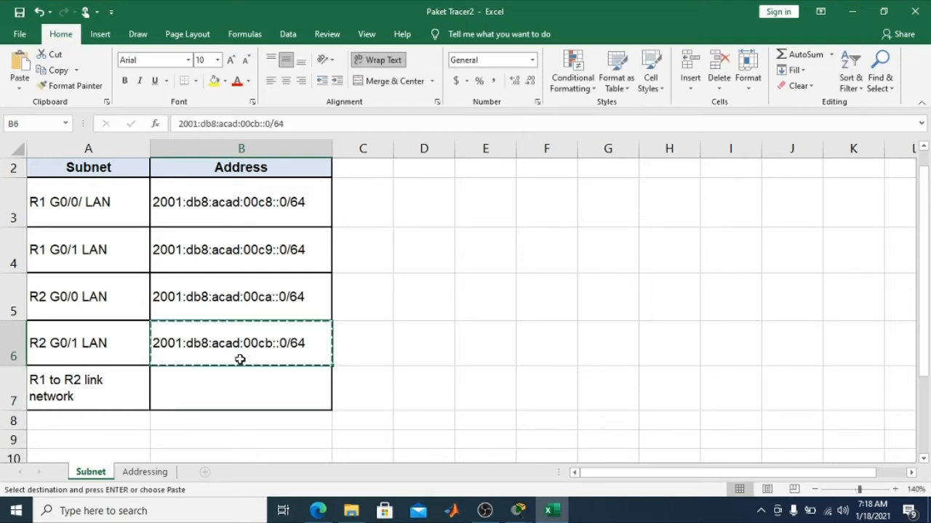
click(244, 392)
key(ctrl+v)
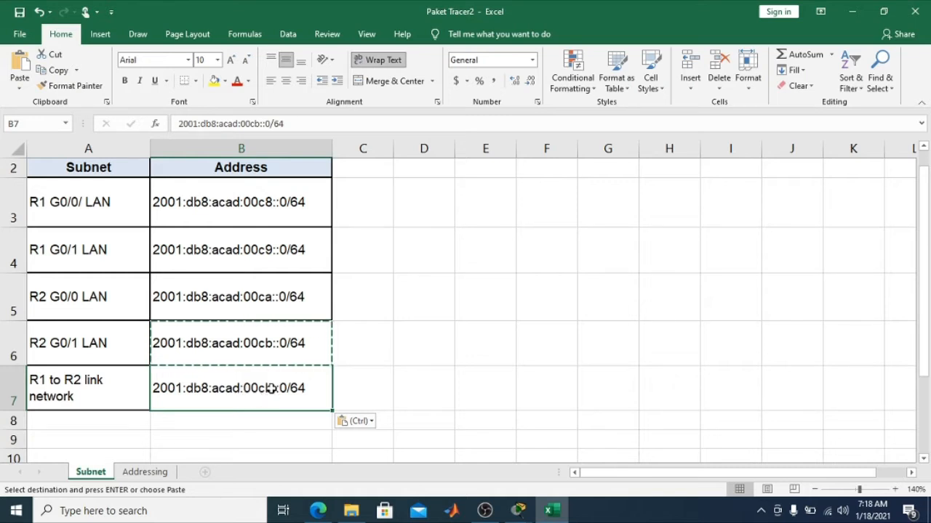
click(271, 389)
double_click(271, 389)
key(BackSpace)
text(c)
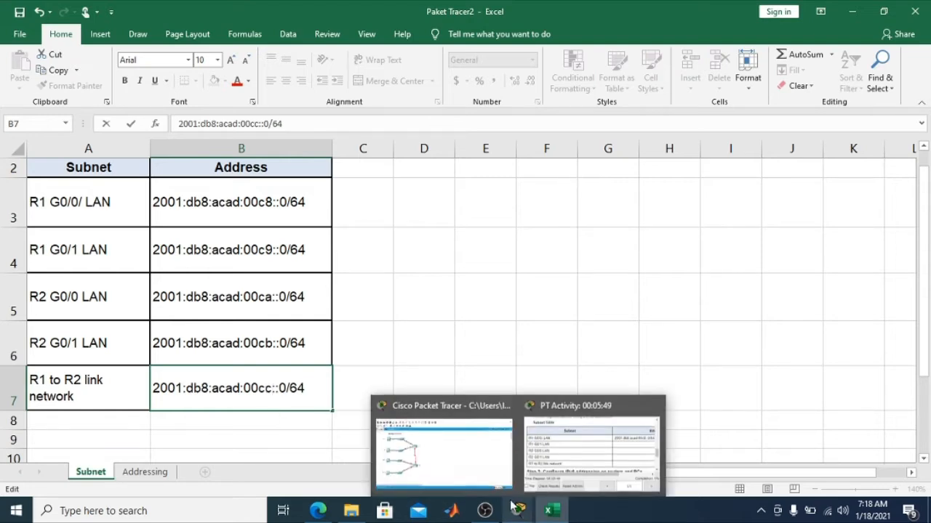
Return to the PT Activity window in Packet Tracer and read the Step 2 instructions for configuring IPv6 addressing on routers and PCs.
click(474, 472)
mouse_move(514, 517)
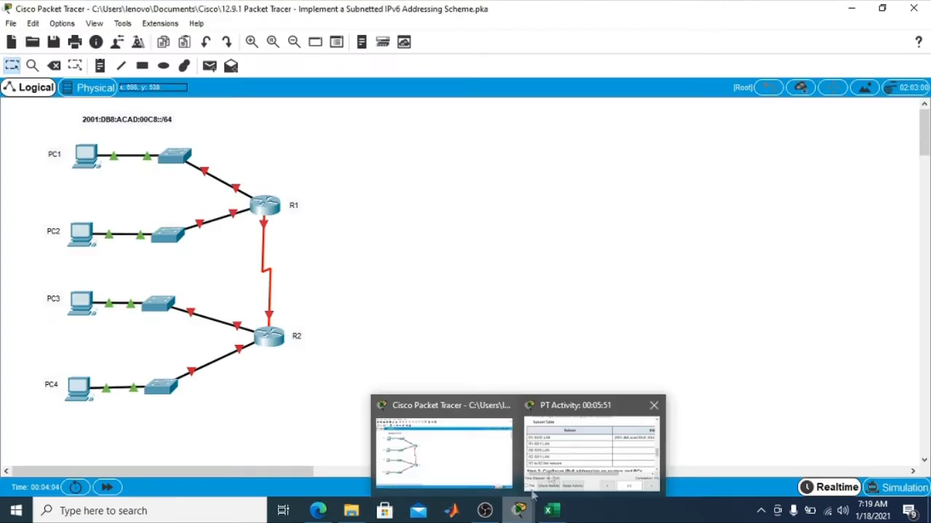
click(581, 454)
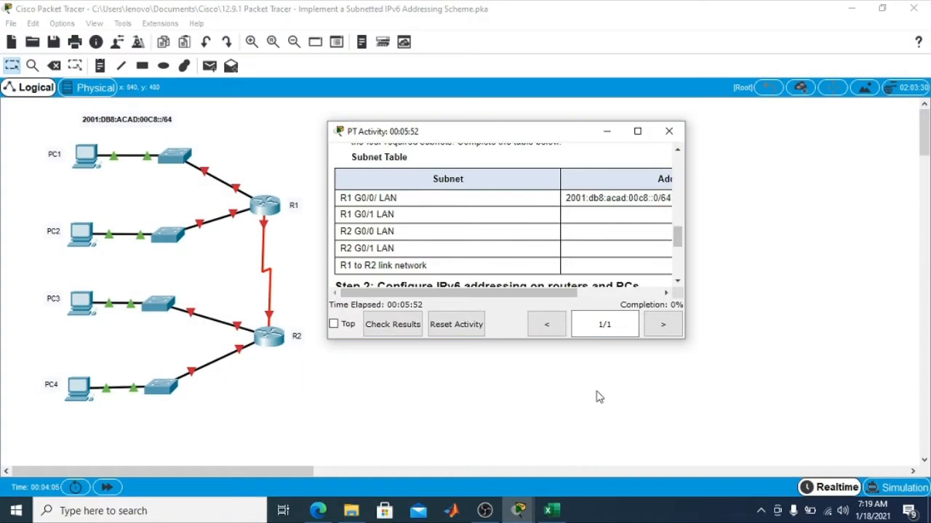
click(676, 282)
click(676, 282)
click(676, 284)
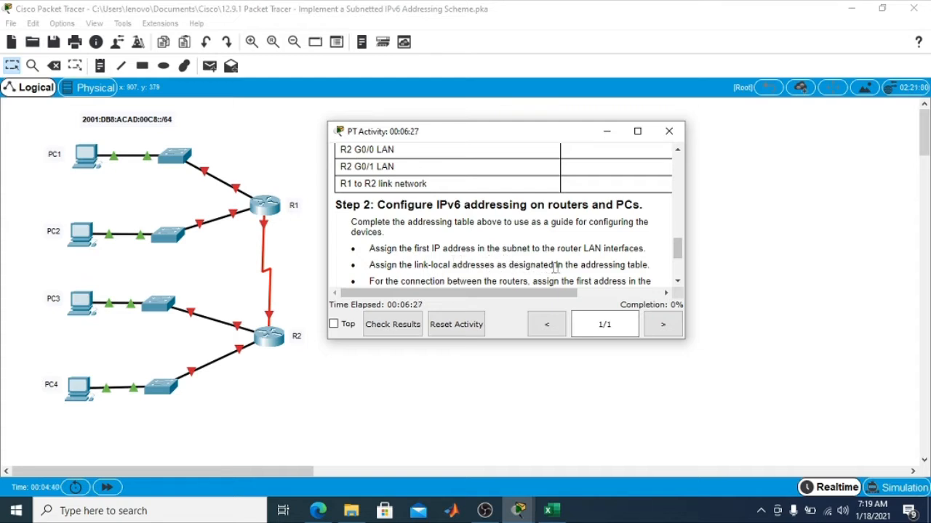
click(678, 282)
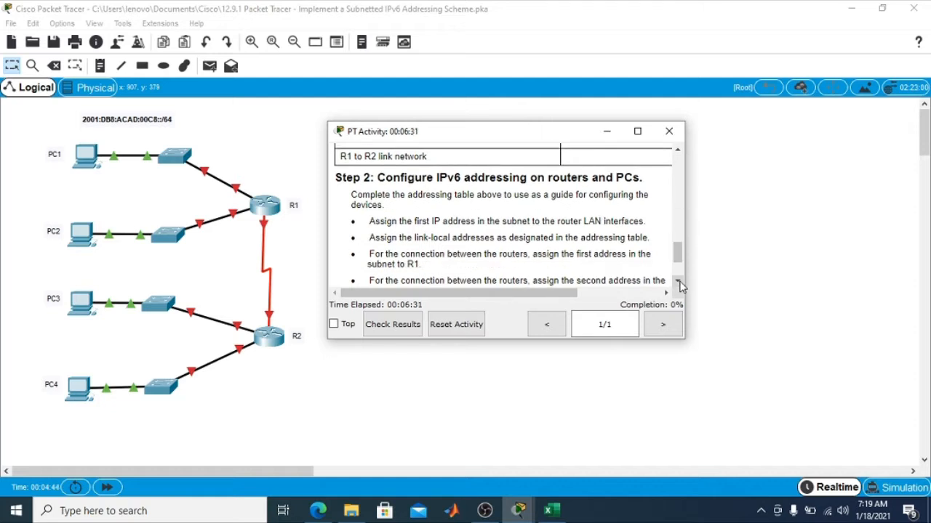
click(678, 282)
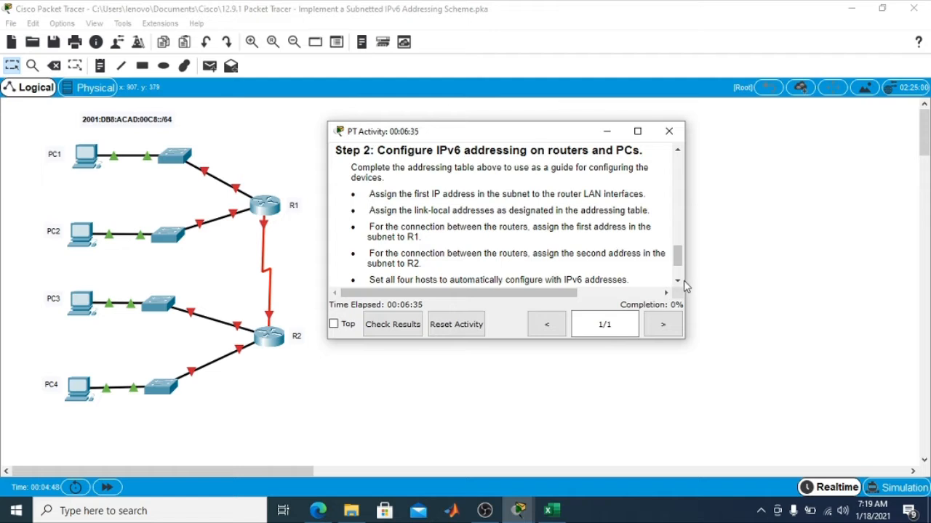
click(677, 283)
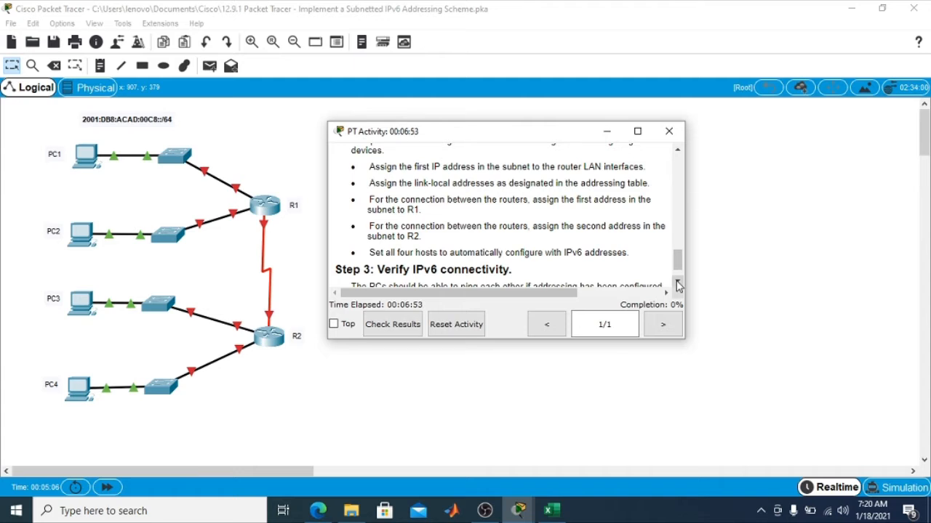
Read the remaining Step 2 and Step 3 instructions, then review the Step 1 subnet table in the PT Activity window.
click(677, 285)
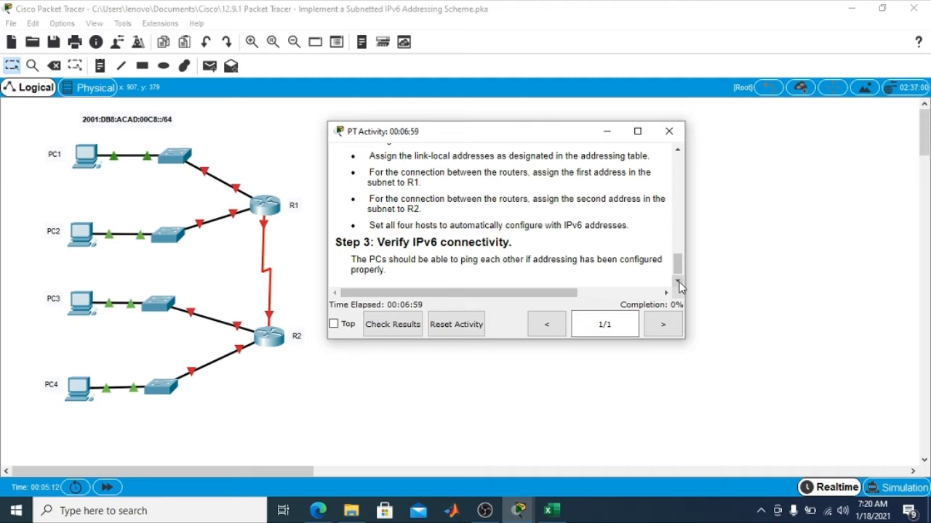
click(678, 283)
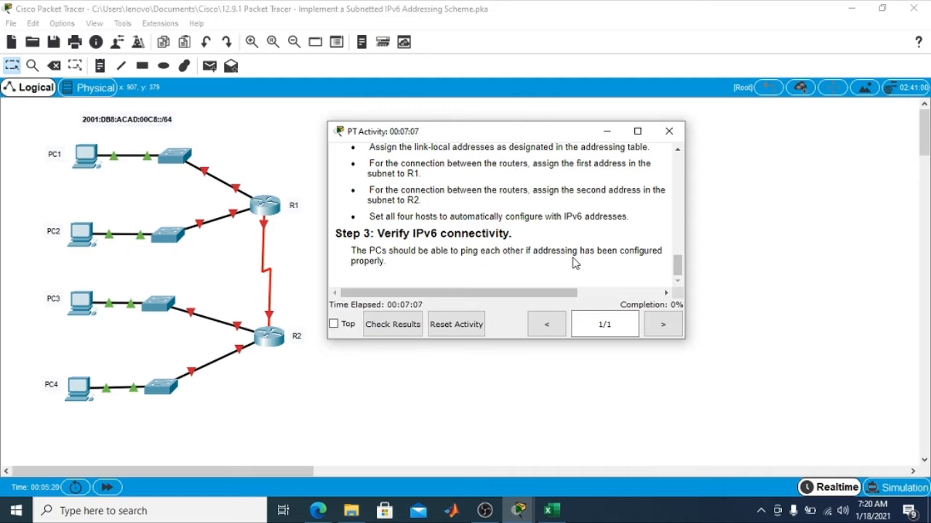
click(677, 151)
scroll(677, 155, up, 8)
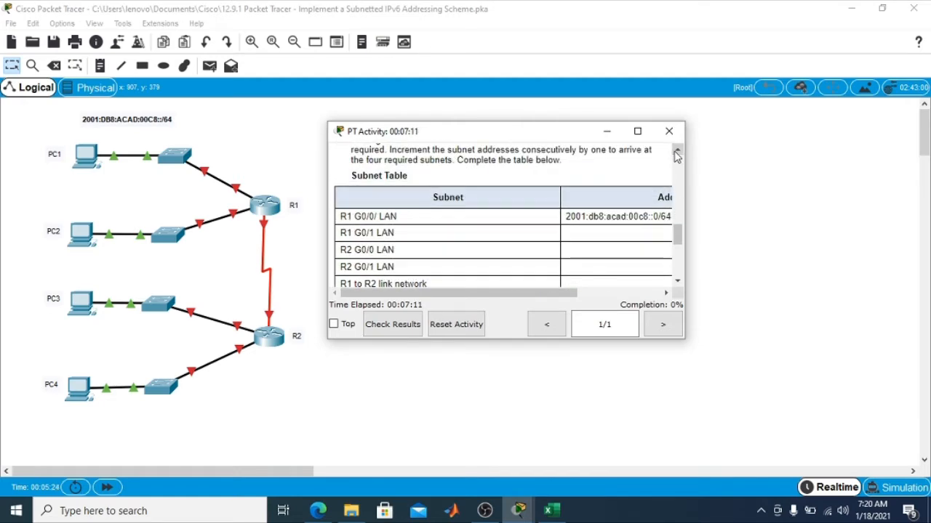
scroll(677, 155, up, 1)
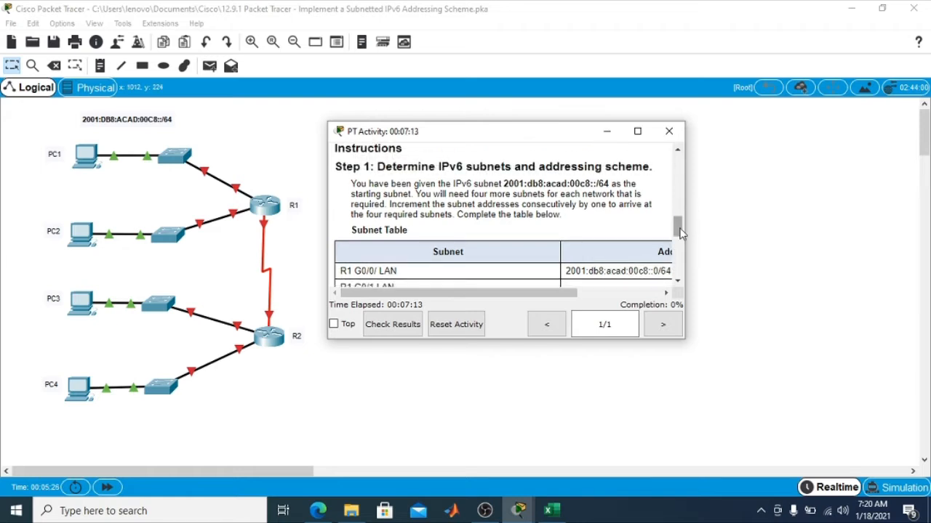
drag(680, 231, 681, 243)
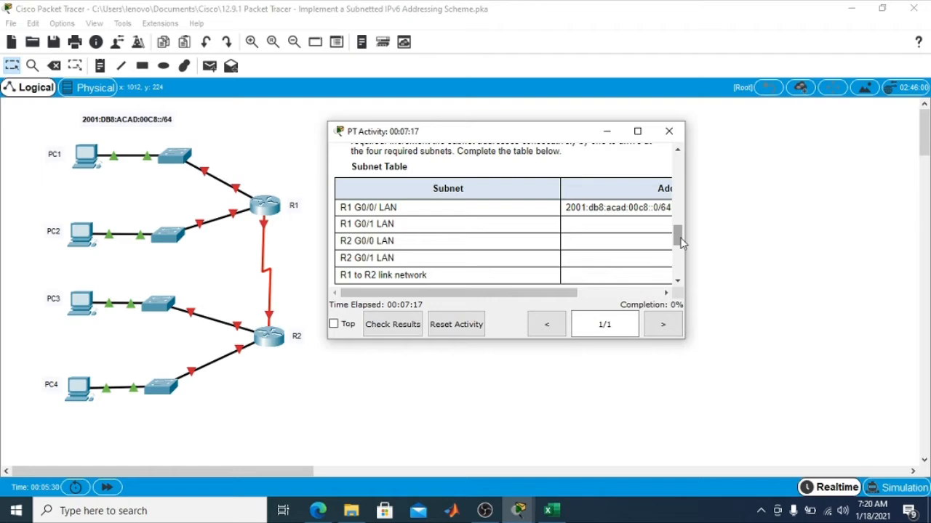
Open router R1's command line and enter global configuration mode with enable and config terminal.
click(268, 209)
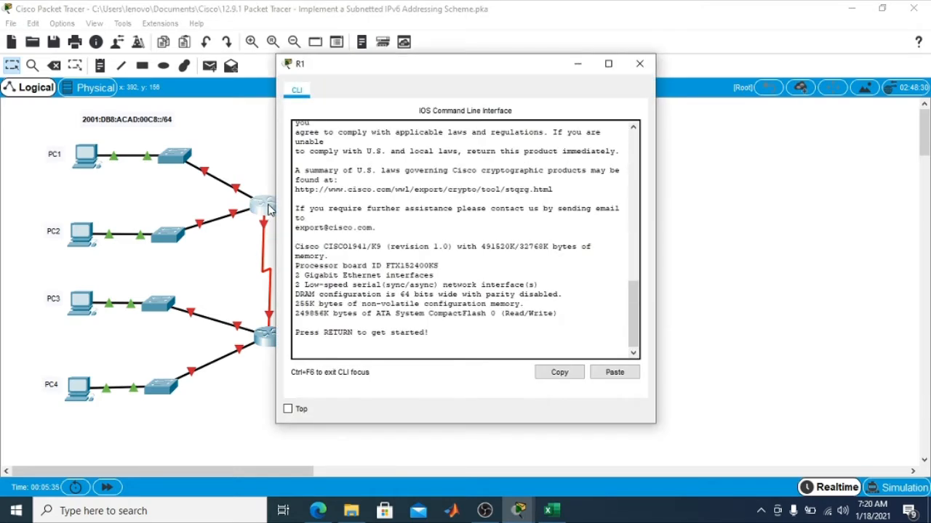
click(346, 345)
key(Return)
text(enable)
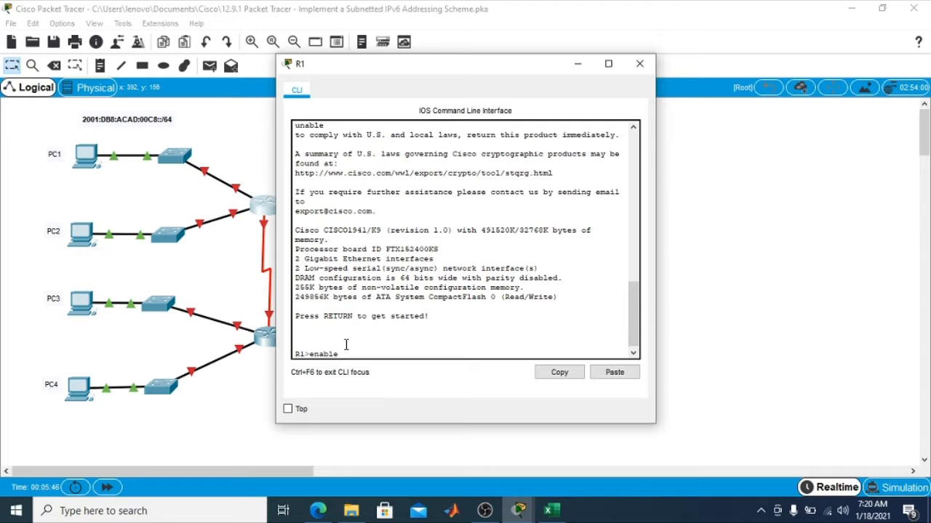
key(Return)
text(config terminal)
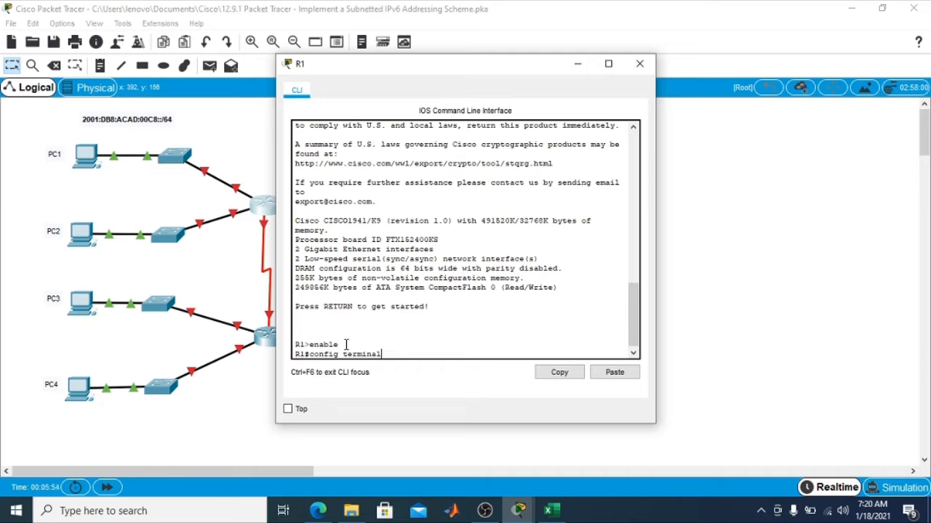
key(Return)
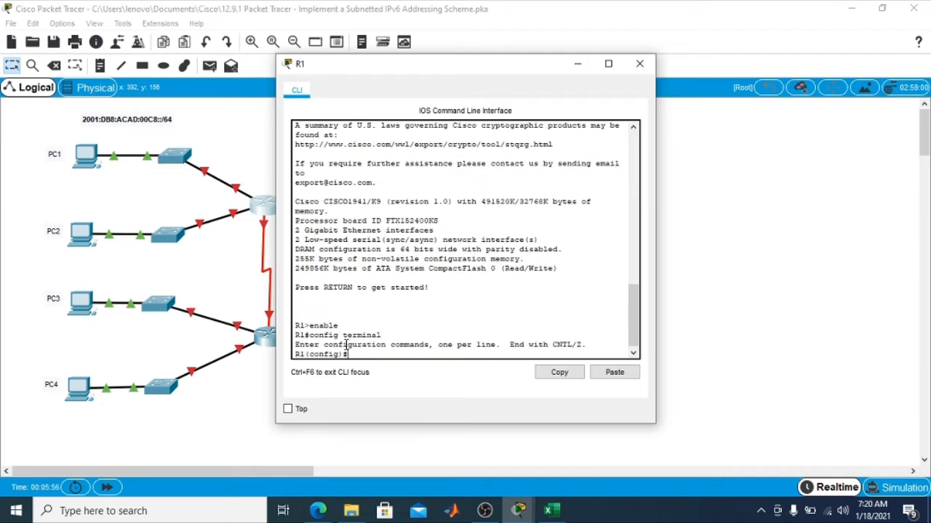
Enable IPv6 routing on R1 with the ipv6 unicast-routing command.
text(ipv6)
text(unicast-routing)
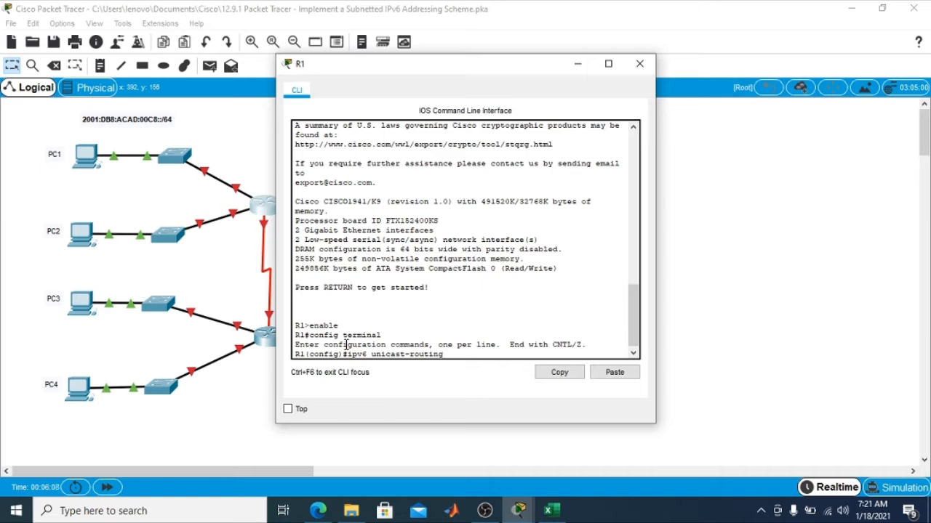
key(Return)
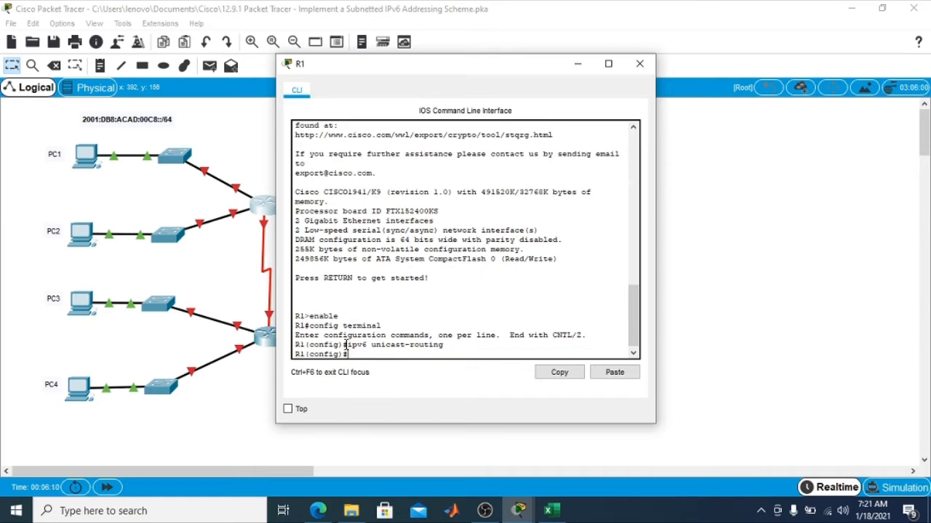
Enter R1's interface gigabitethernet 0/0 and assign it the link-local address fe80::1.
text(interface gigabitethernet)
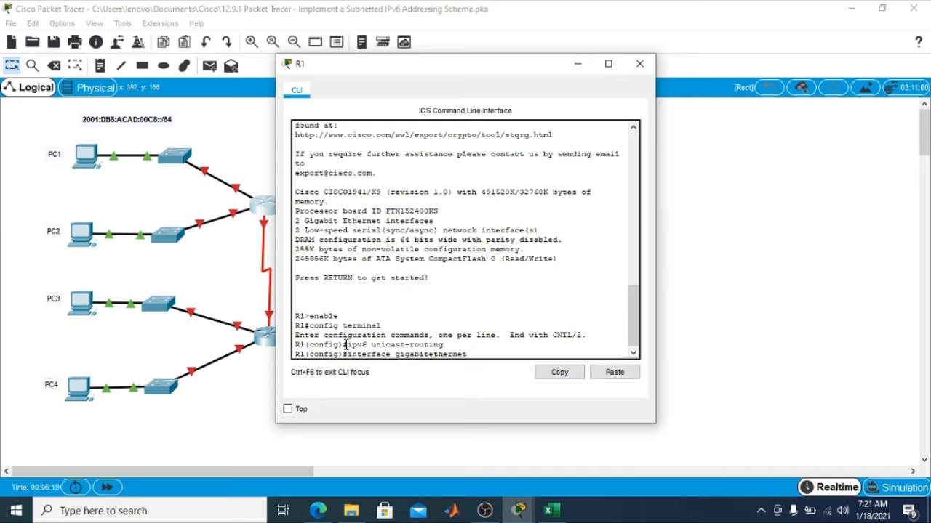
text( 0/0)
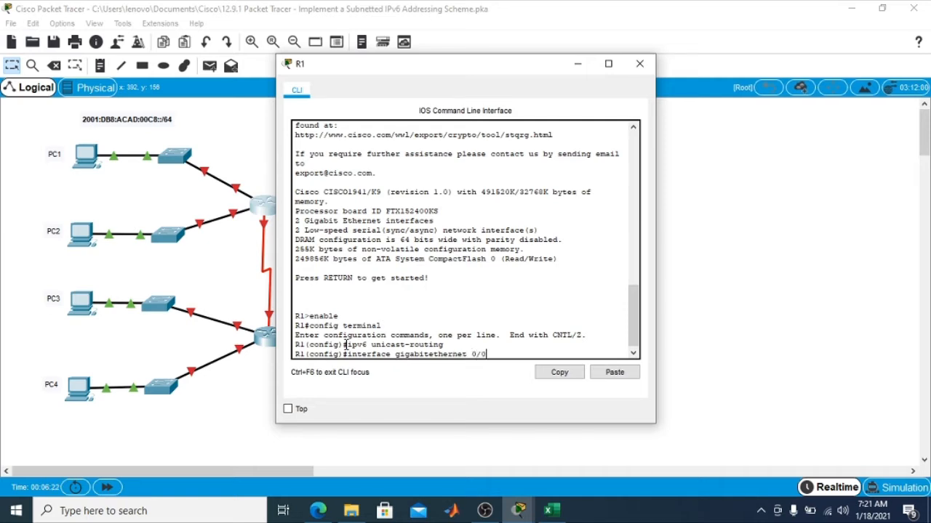
key(Return)
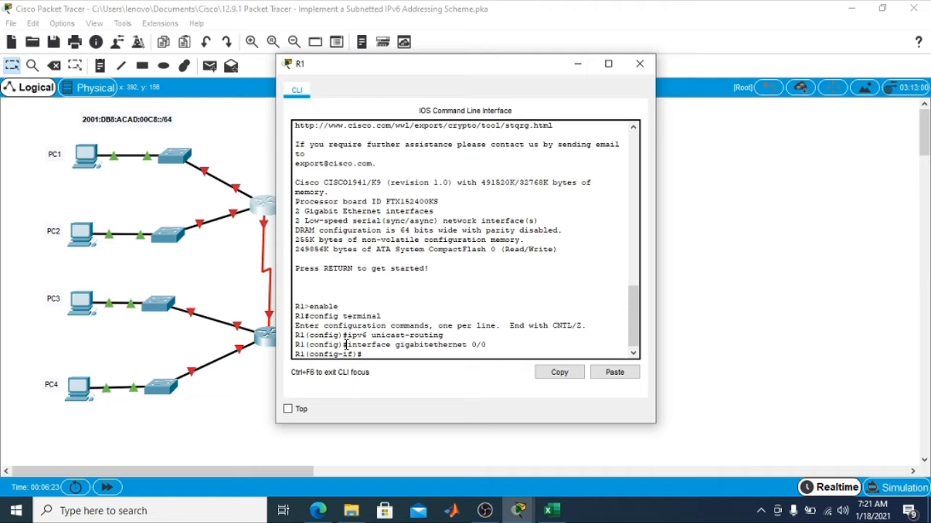
text(ipv6 address fe80)
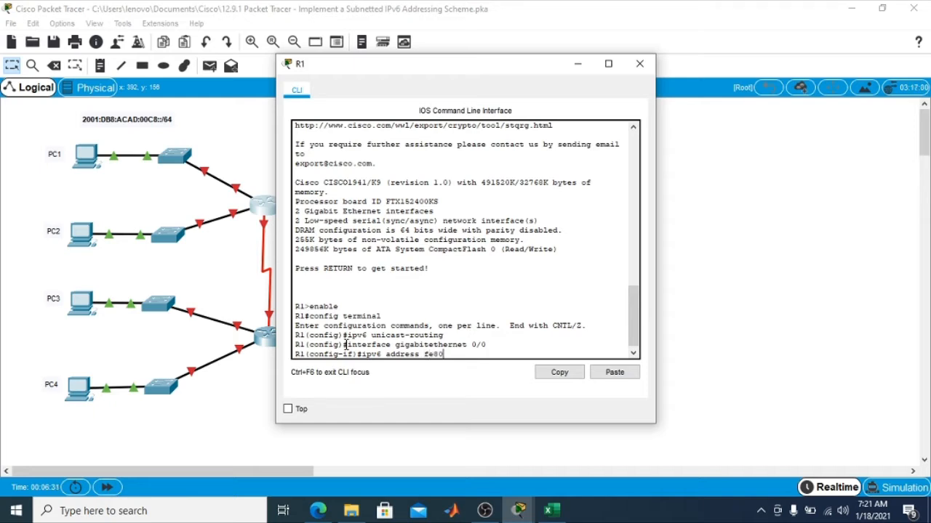
text(::1 link-local)
key(Return)
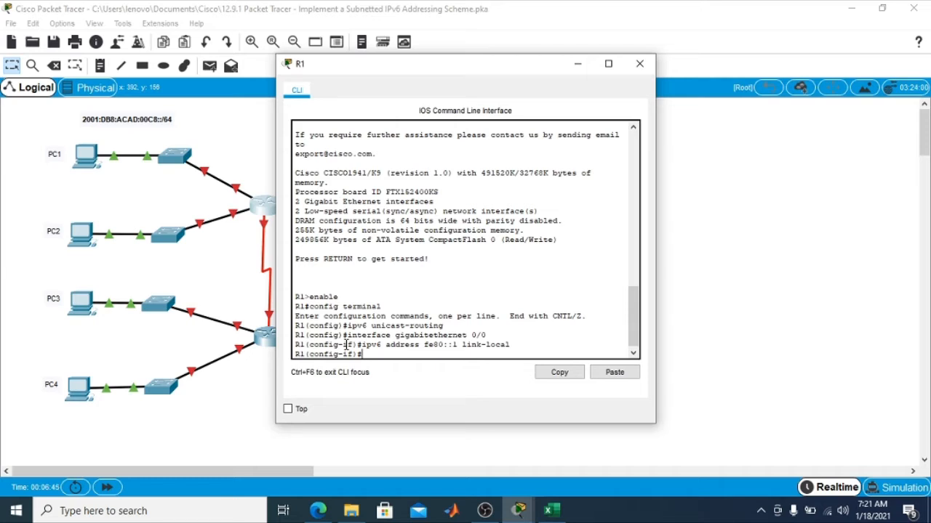
Assign 2001:db8:acad:c8::1/64 to R1's GigabitEthernet 0/0 and activate the interface with no shutdown.
text(ipv6 address)
text(2001:db)
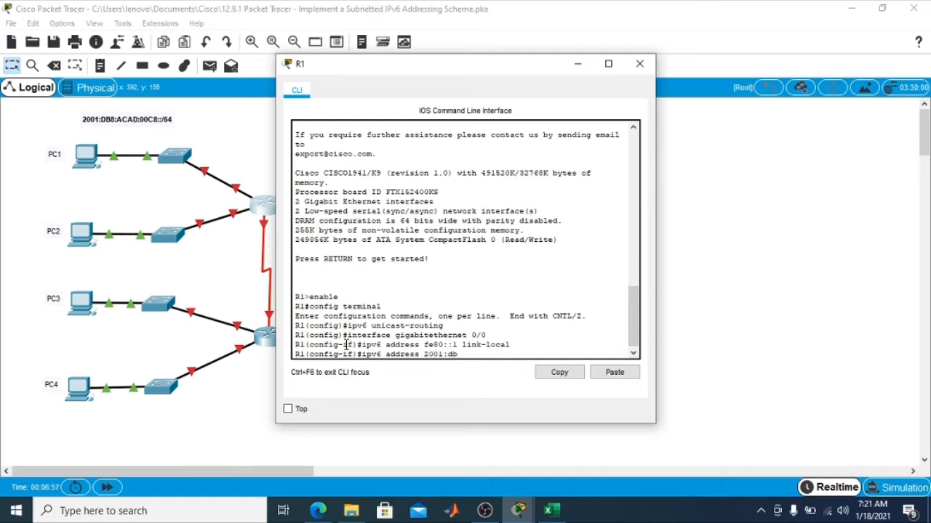
text(8:acad:c8::1/64)
key(Return)
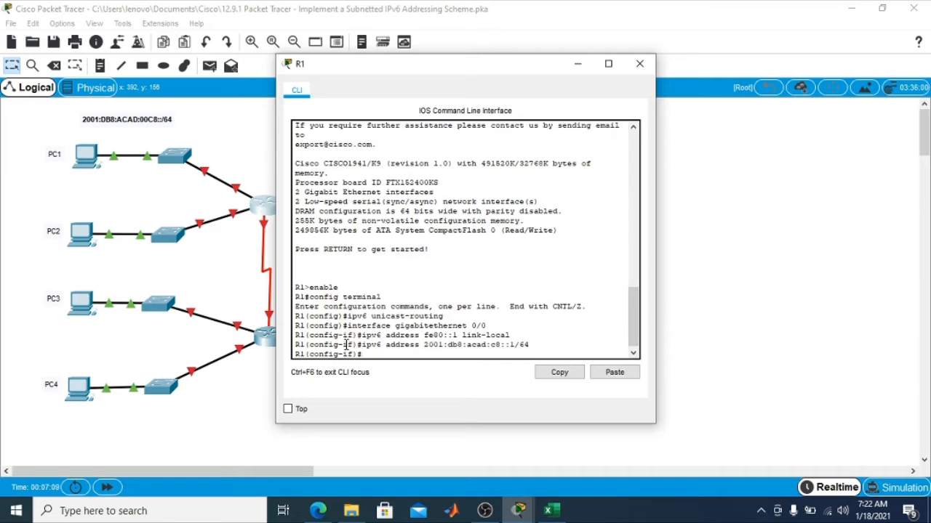
text(no shutdown)
key(Return)
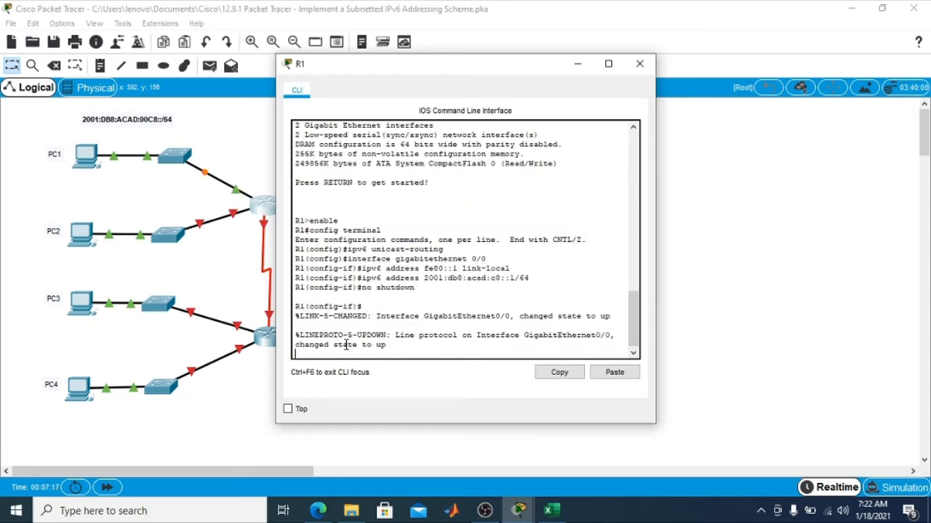
key(Return)
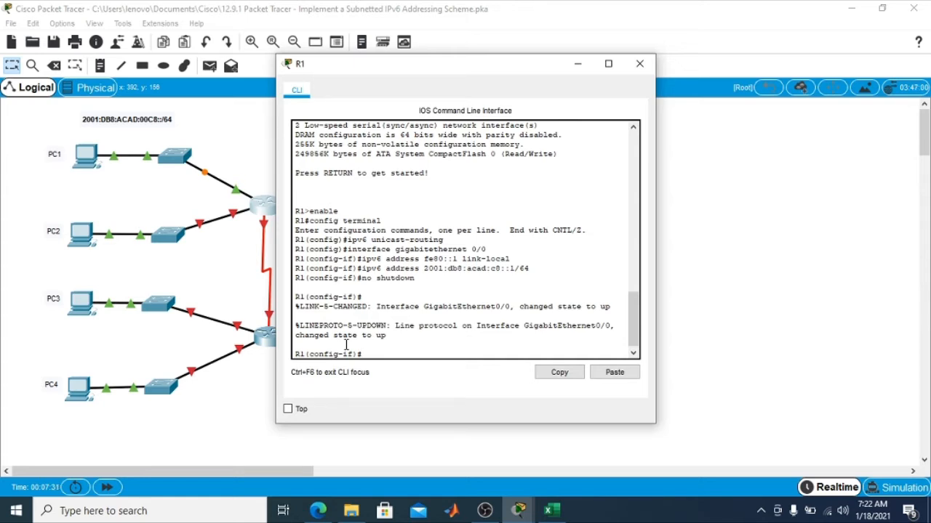
Switch to R1's interface gigabitethernet 0/1 and assign it the link-local address fe80::1.
text(nterface gigabitethernet)
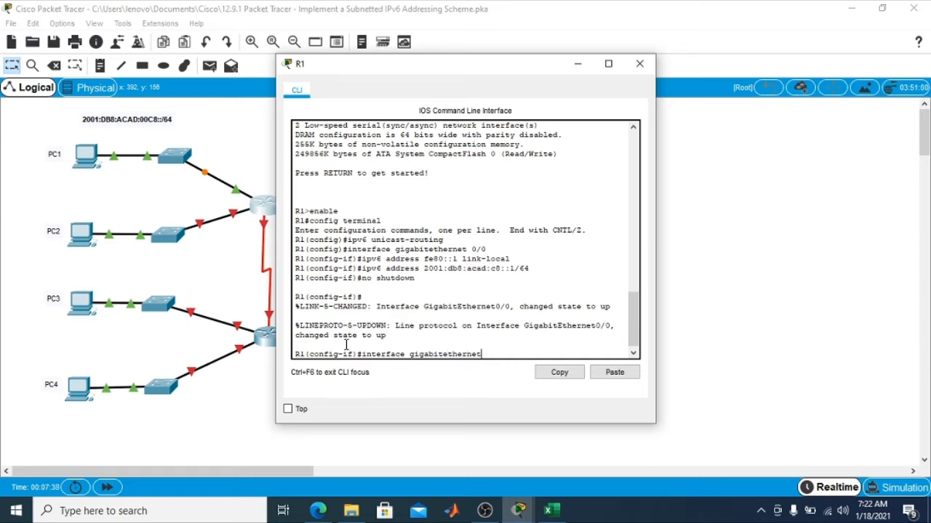
text( 0/1)
key(Return)
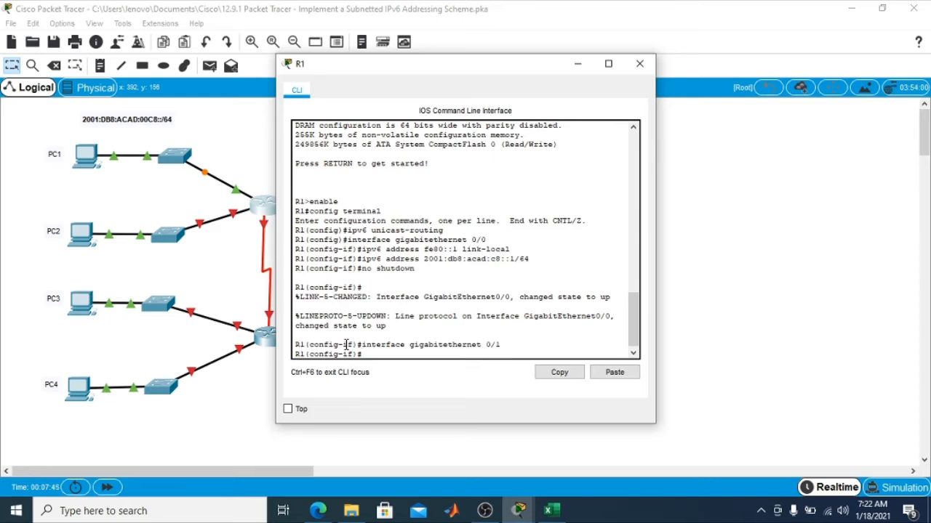
text(ipv6 address fe)
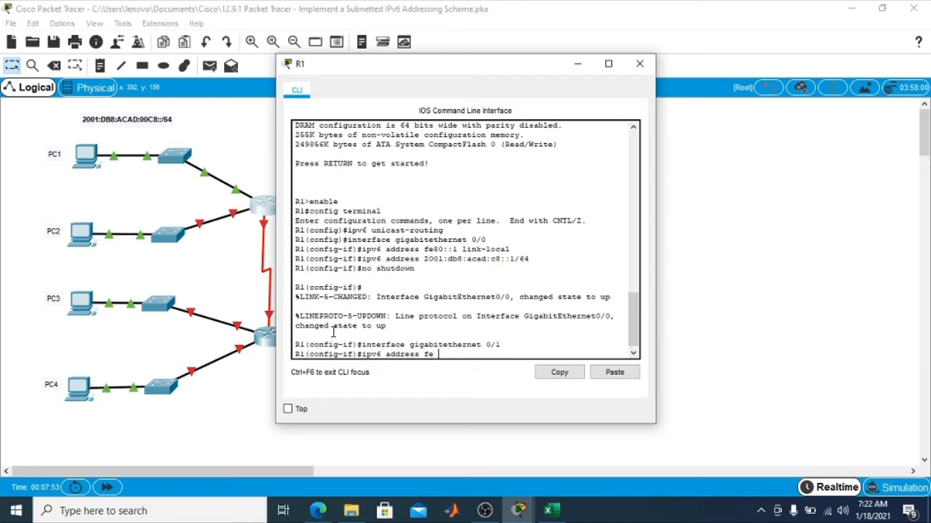
text(80::1 link-local)
key(Return)
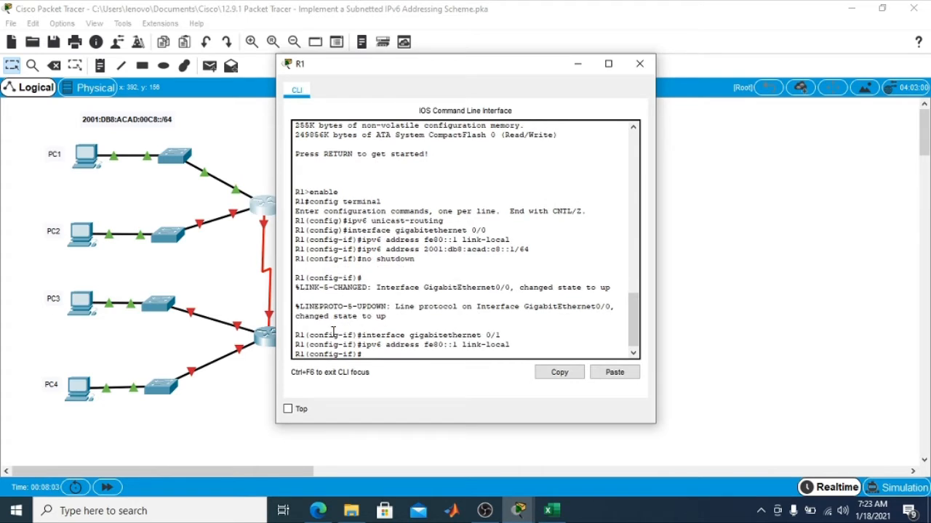
Assign 2001:db8:acad:c9::1/64 to R1's GigabitEthernet 0/1 and activate the interface with no shutdown.
text(ipv6 address 2001)
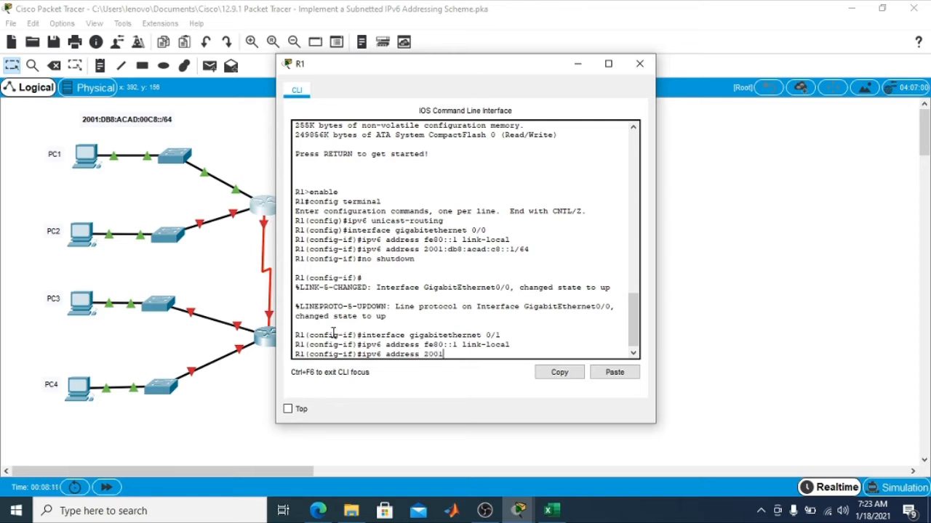
text(:db8:acad:)
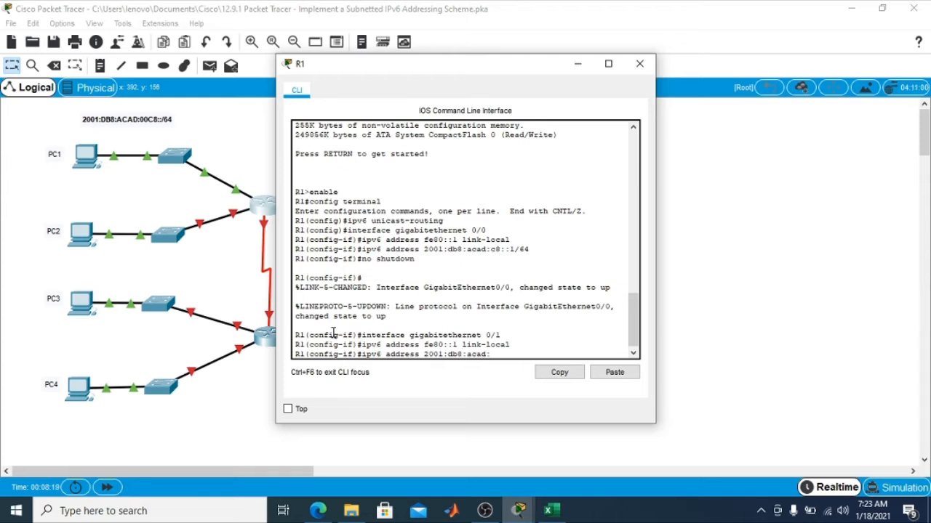
text(c8)
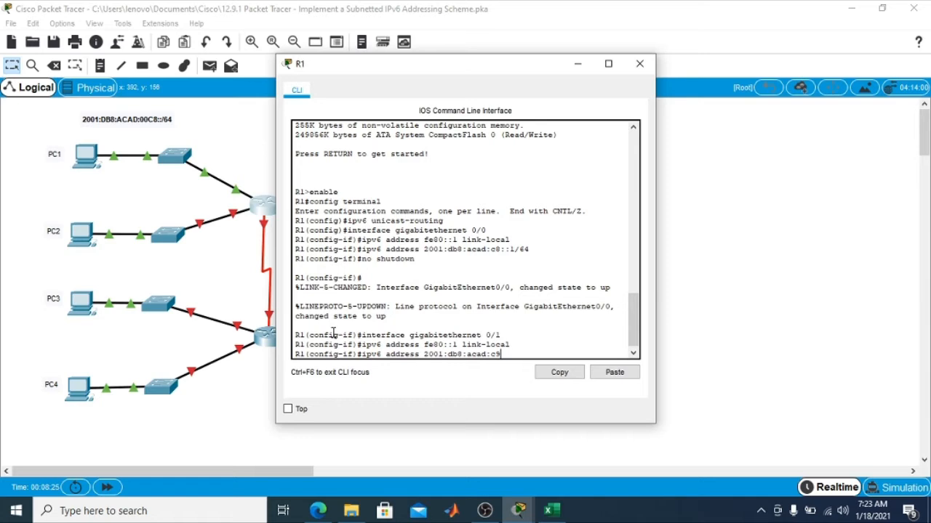
text(::1/64)
key(Return)
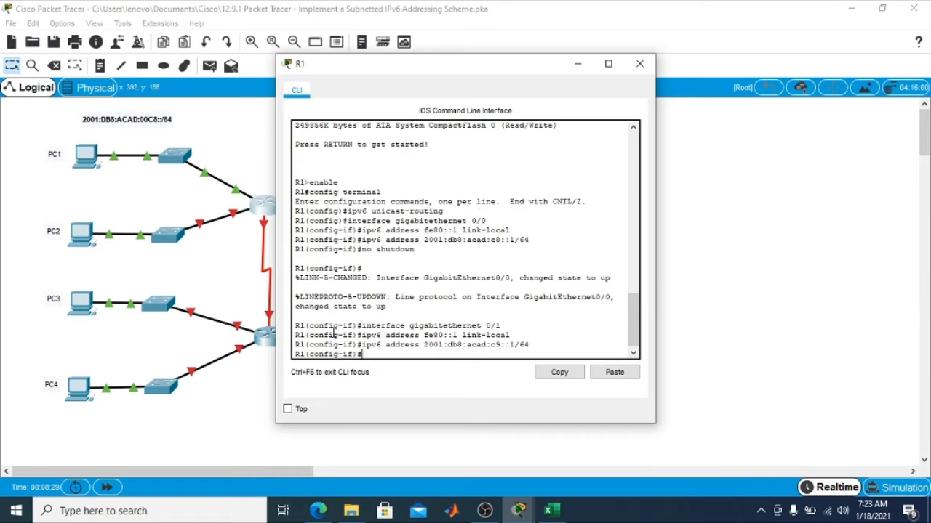
text(no shutdown)
key(Return)
key(Return)
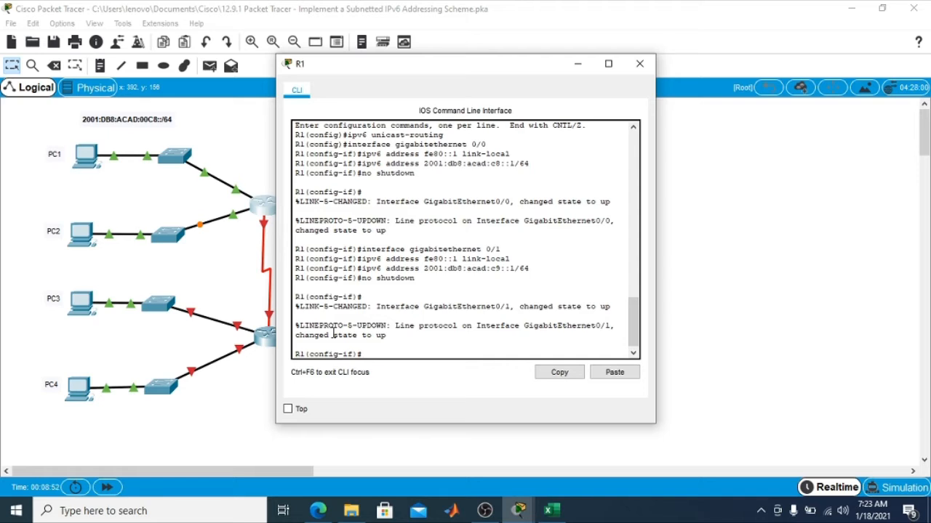
Switch to R1's interface serial0/0/0 and assign it the link-local address fe80::1.
text(interface serial0/0/0)
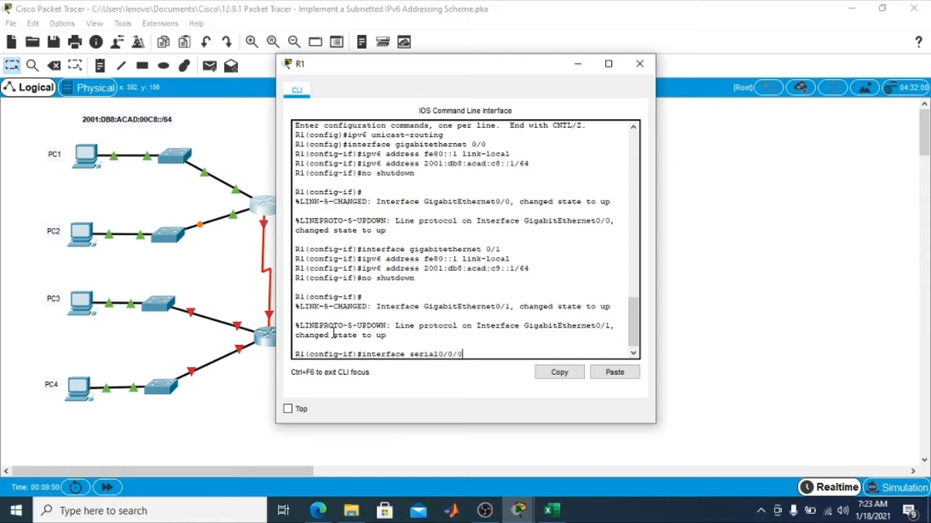
key(Return)
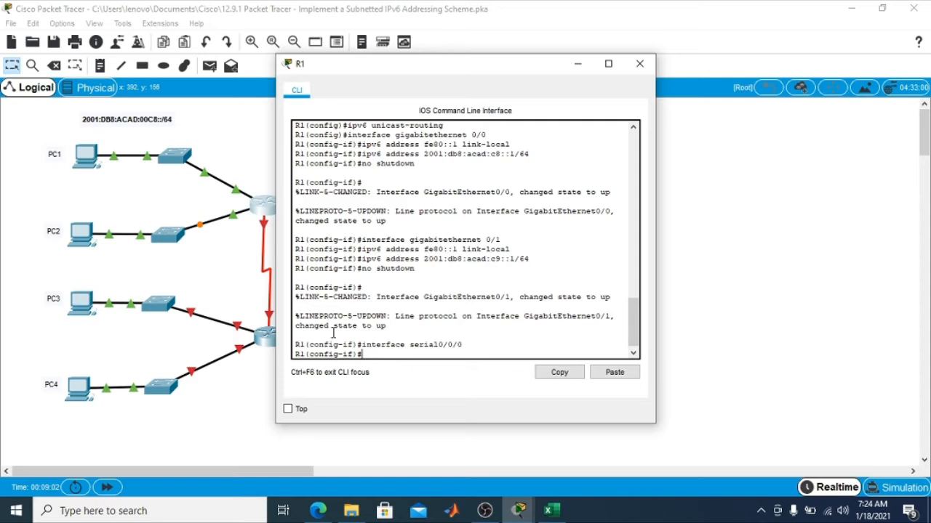
text(ipv6 address fe)
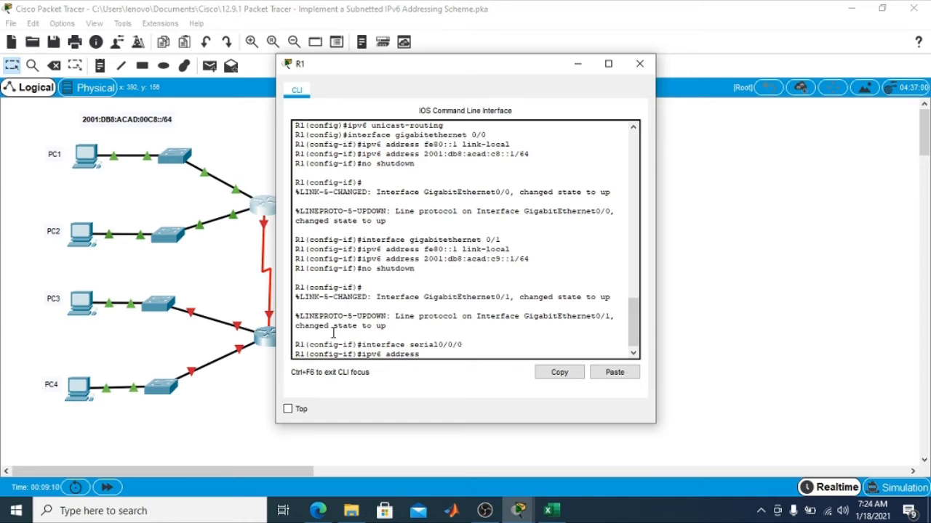
text(80::1 link-local)
key(Return)
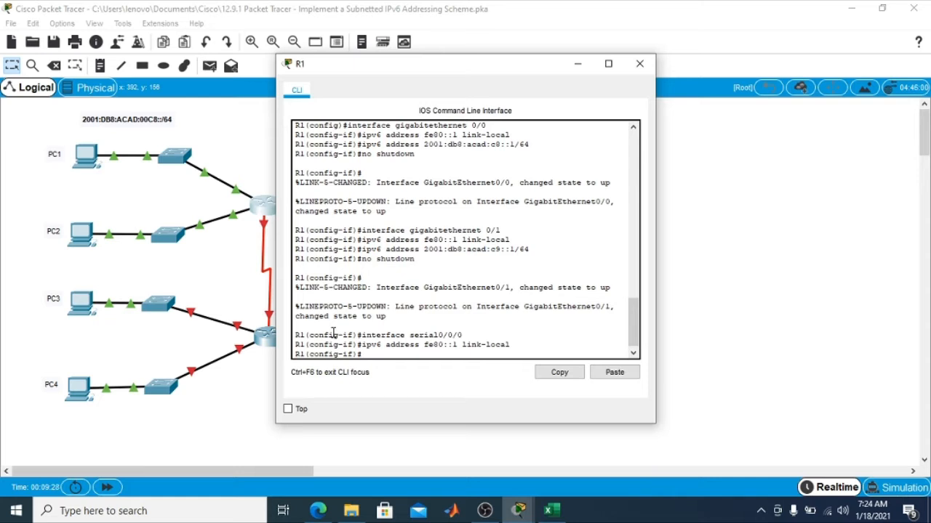
Assign 2001:db8:acad:cc::1/64 to R1's Serial0/0/0, consulting the activity's subnet table for the R1 to R2 link.
text(ipv6 address)
mouse_move(516, 512)
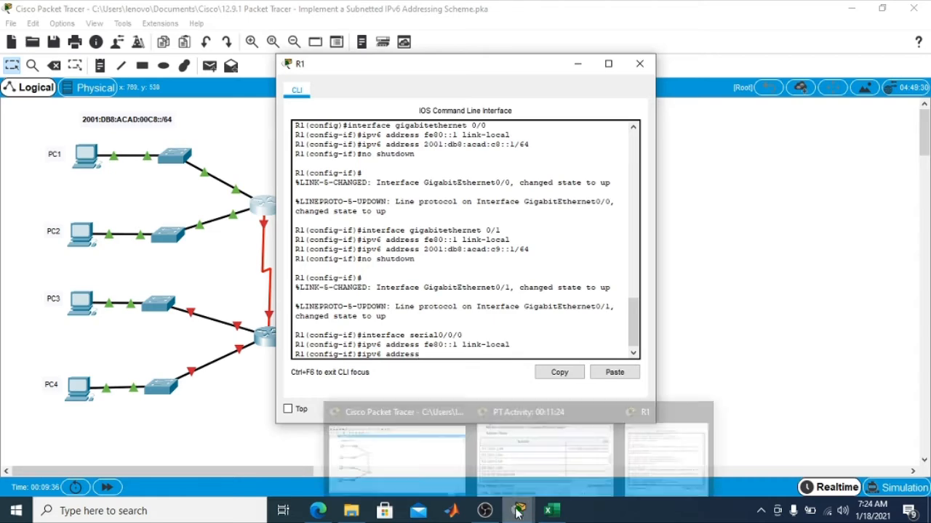
click(586, 451)
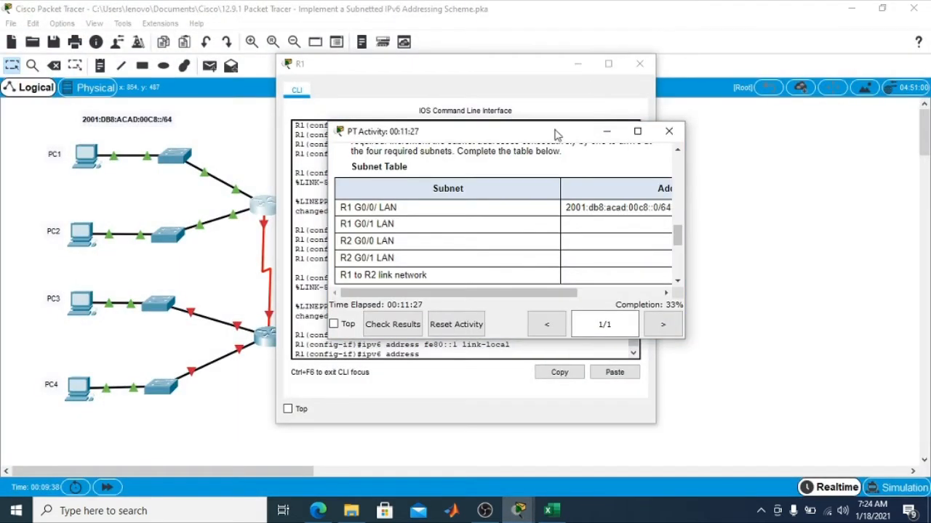
drag(557, 131, 805, 126)
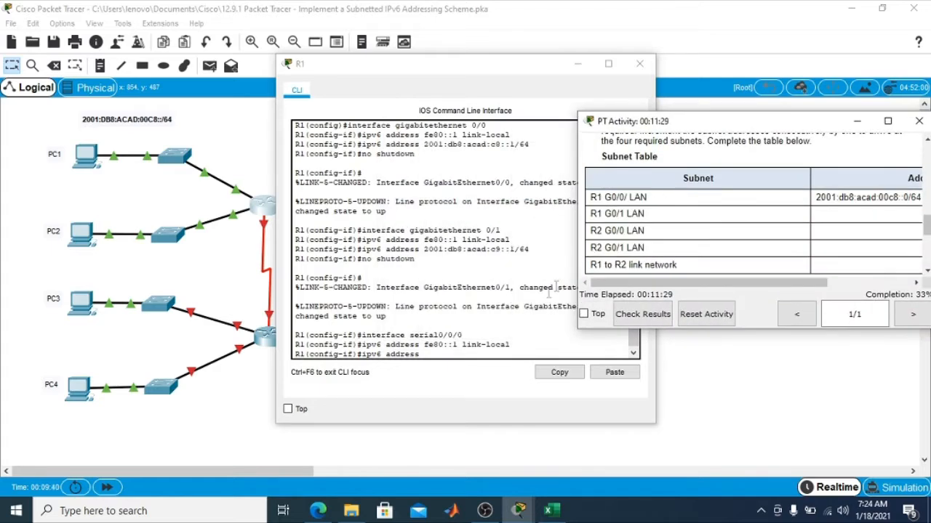
click(461, 356)
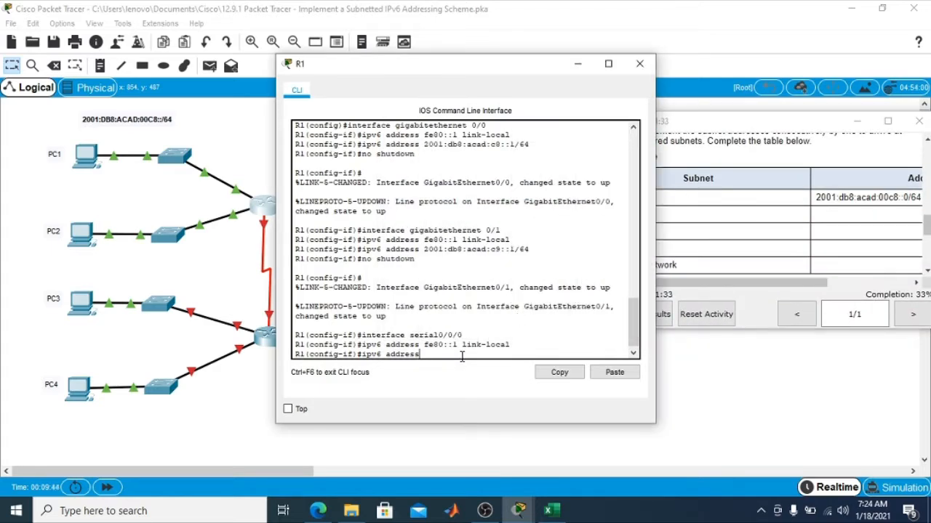
text(2001:db8:acad:)
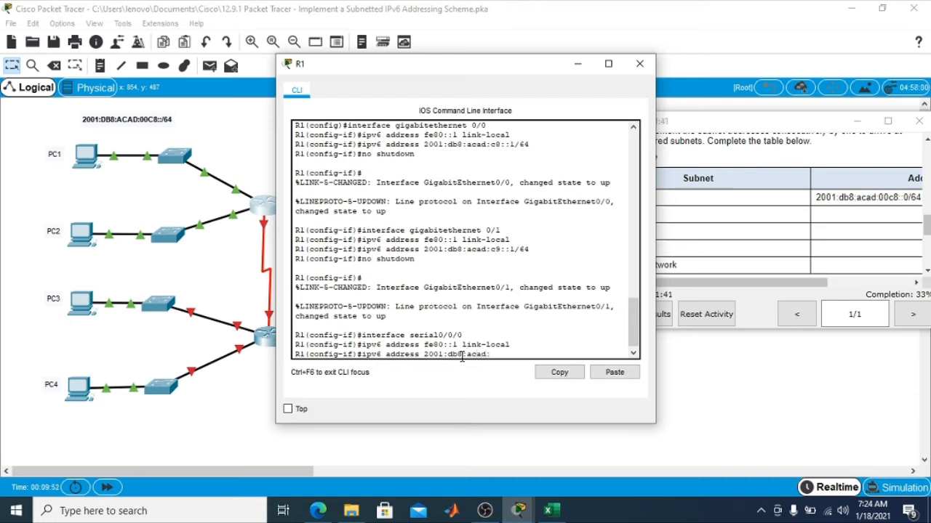
text(cc::1/64)
drag(715, 123, 731, 125)
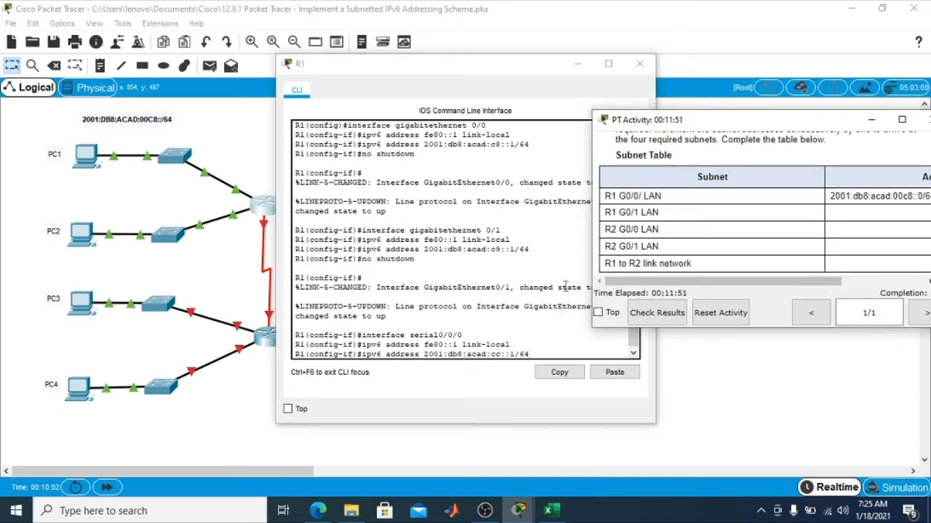
click(552, 354)
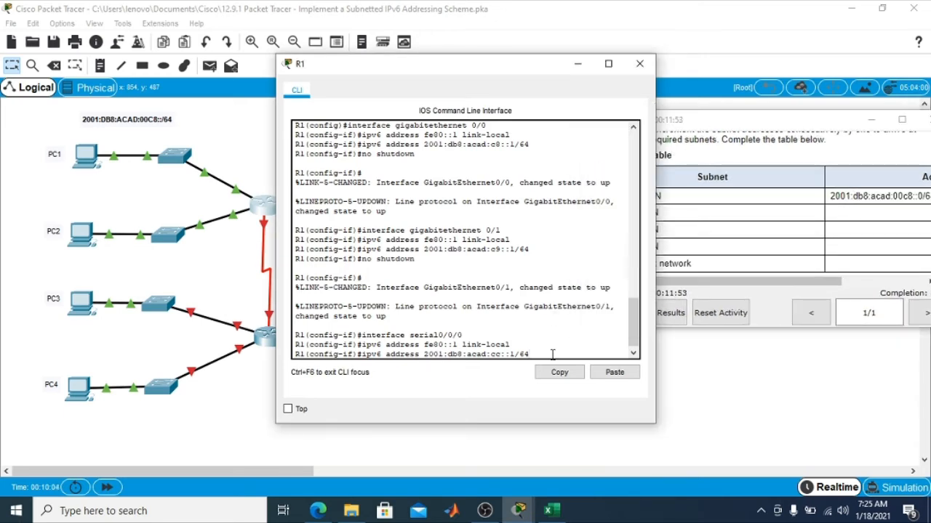
key(Return)
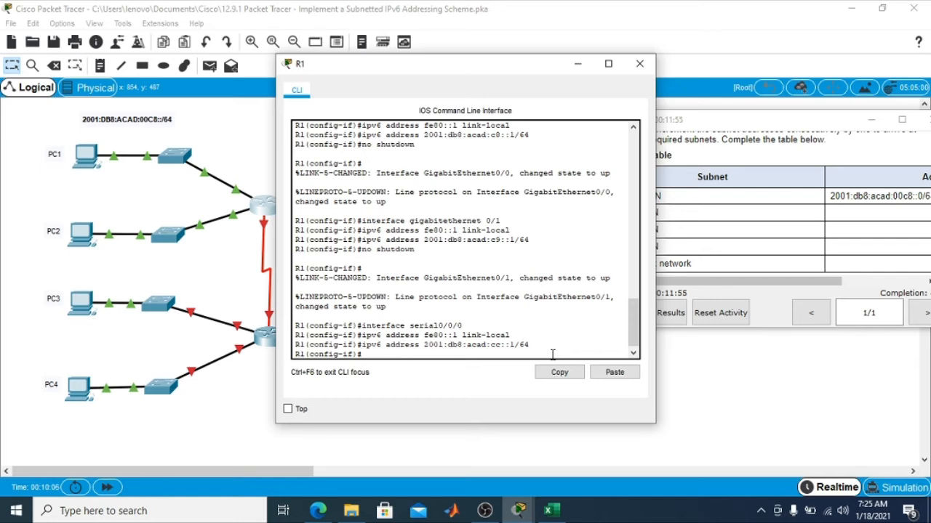
Activate R1's Serial0/0/0 with no shutdown and end the configuration session.
text(no shutdown)
key(Return)
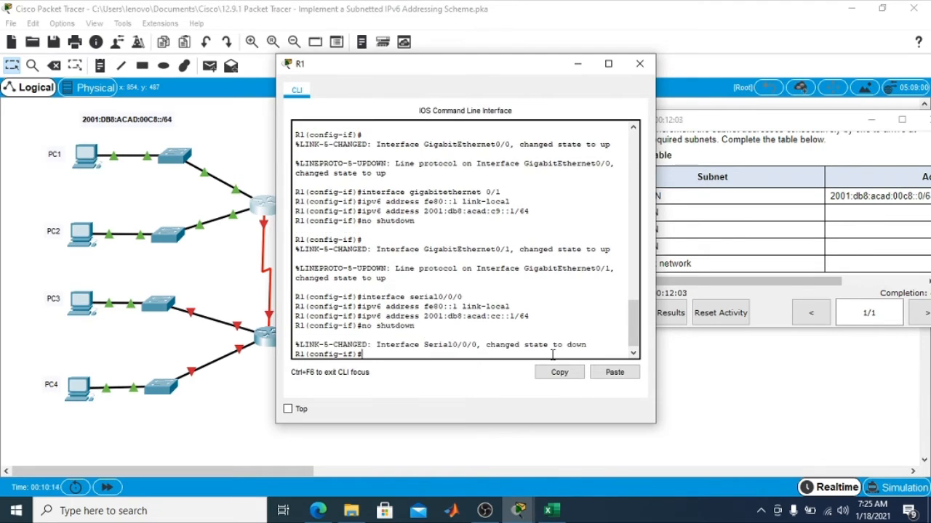
text(end)
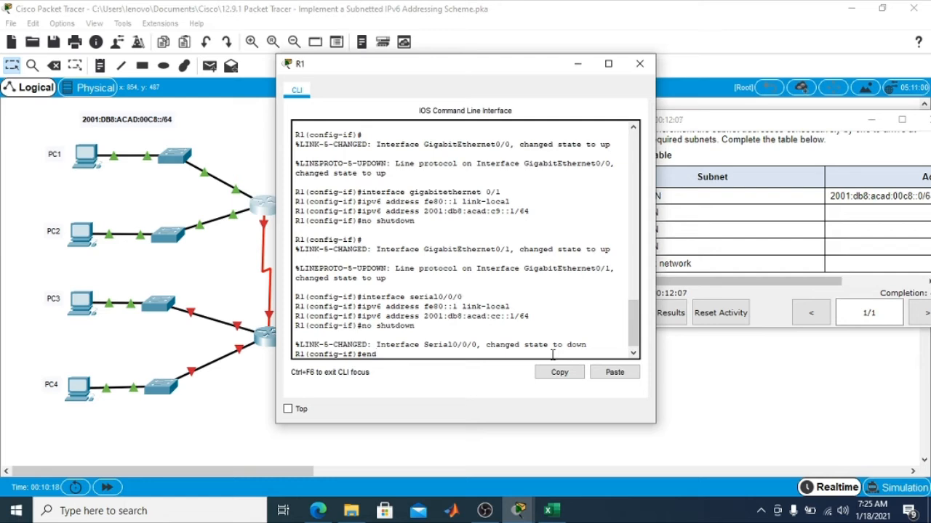
key(Return)
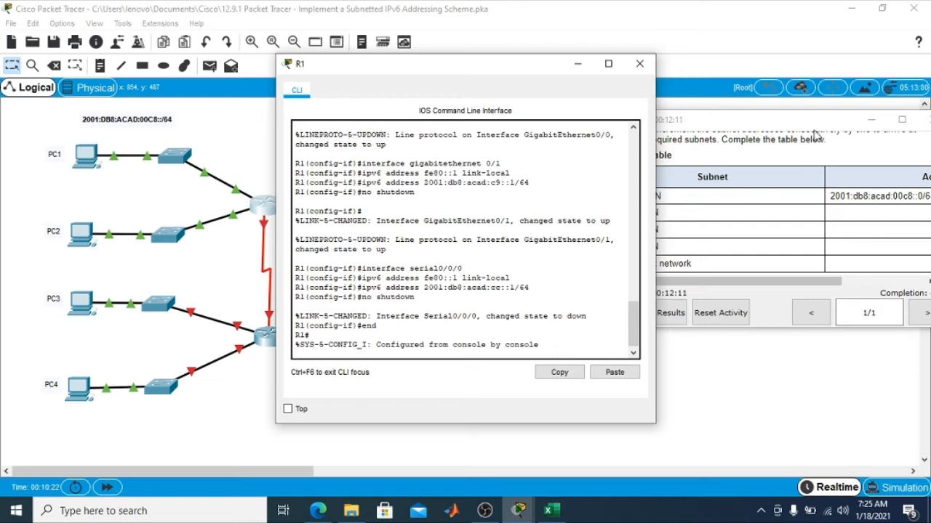
Open R2's command line, enter global configuration mode and enable ipv6 unicast-routing.
drag(812, 119, 777, 129)
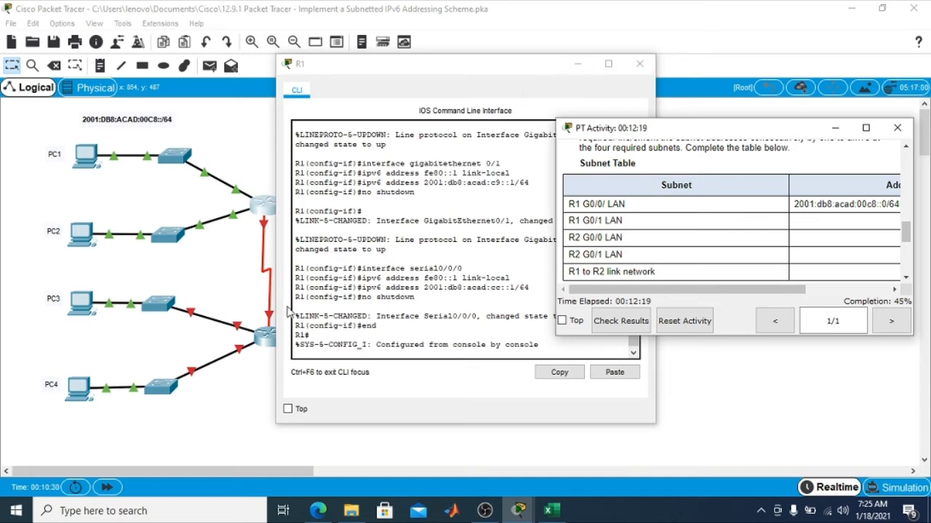
click(266, 340)
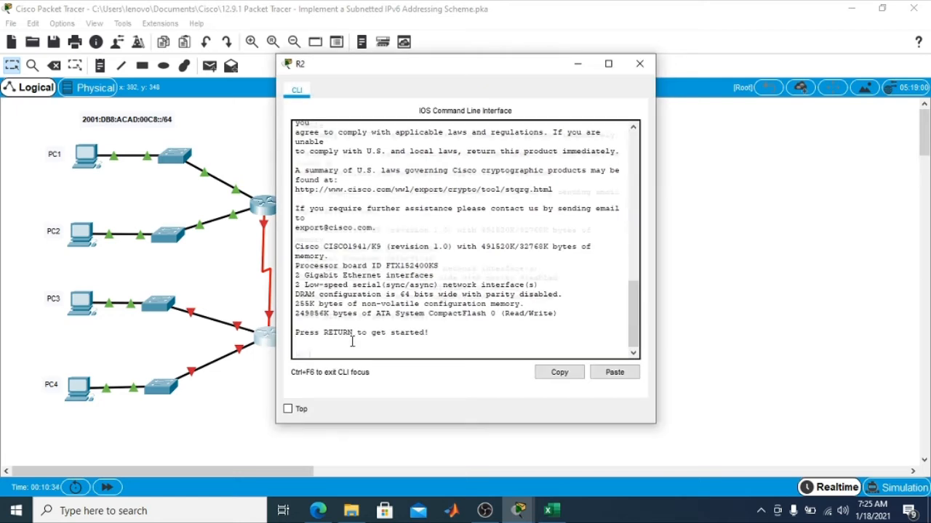
key(Return)
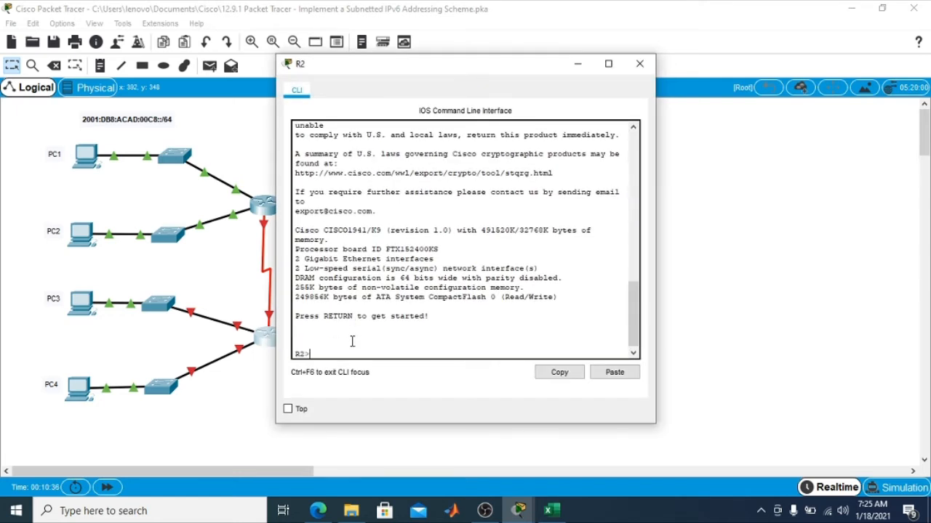
text(enabl)
text(e)
key(Return)
text(con)
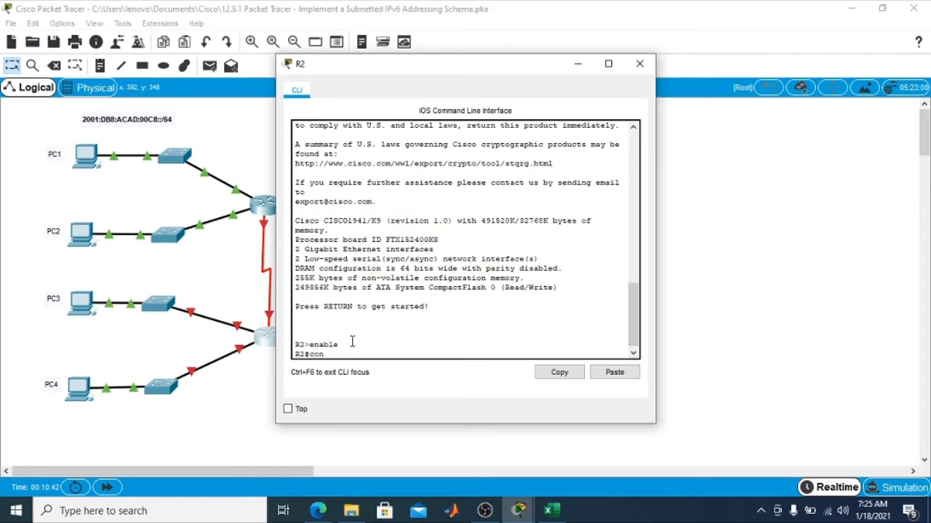
text(fig terminal)
key(Return)
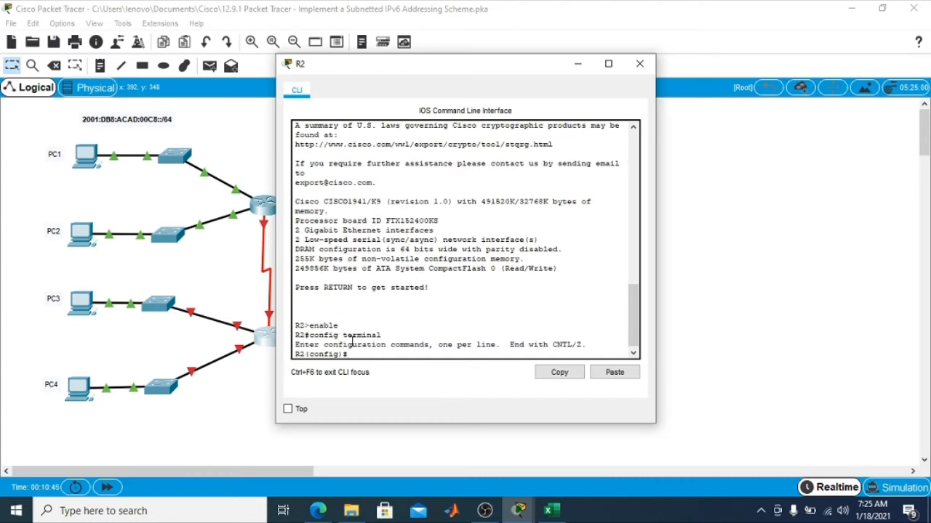
text(ipv6 unicast-routing)
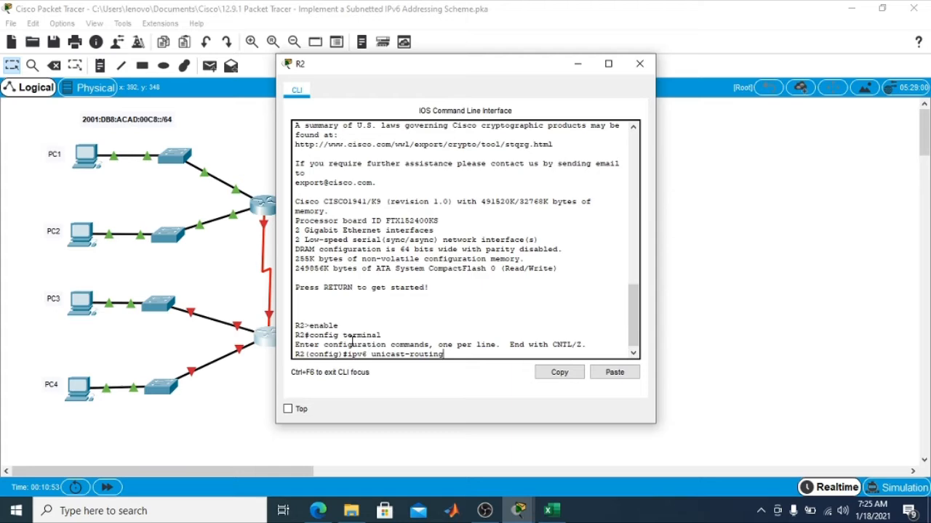
key(Return)
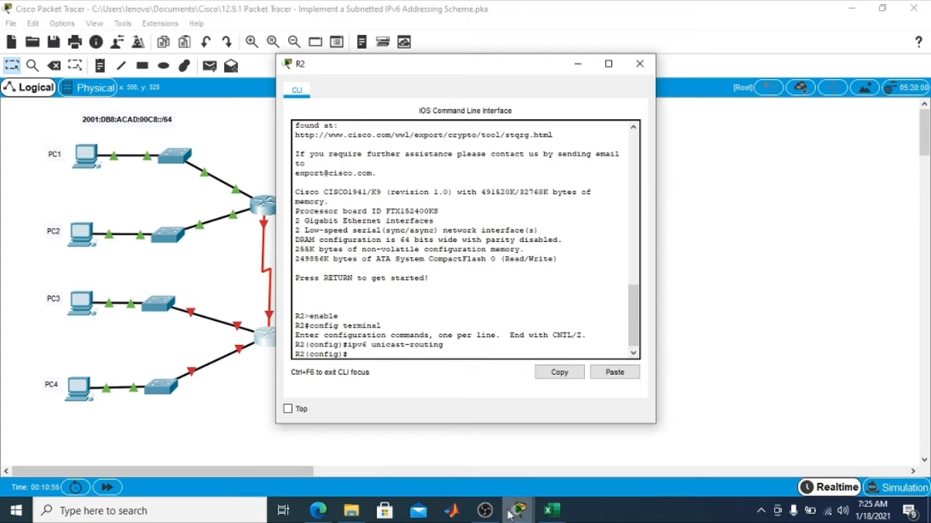
Enter R2's interface gigabitethernet 0/0 and assign it the link-local address fe80::2, keeping the activity's subnet table within view.
mouse_move(518, 513)
click(533, 486)
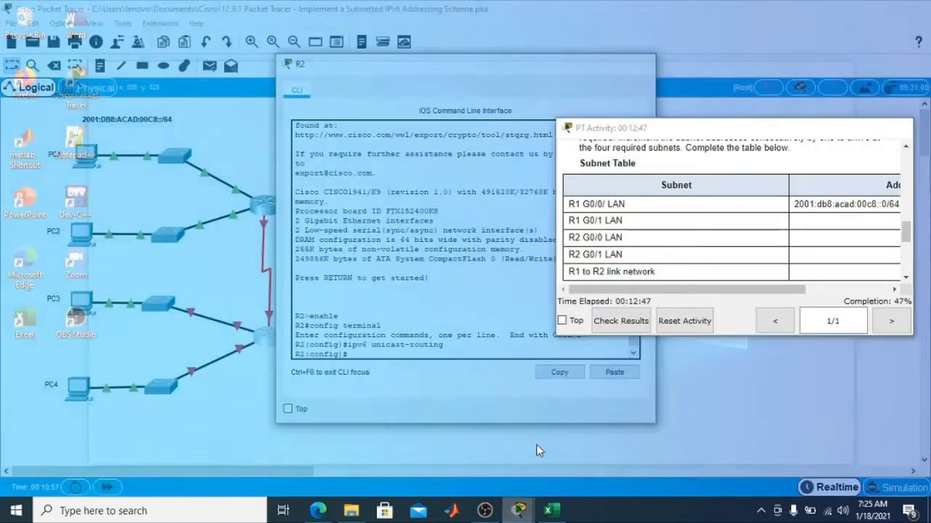
drag(513, 66, 500, 101)
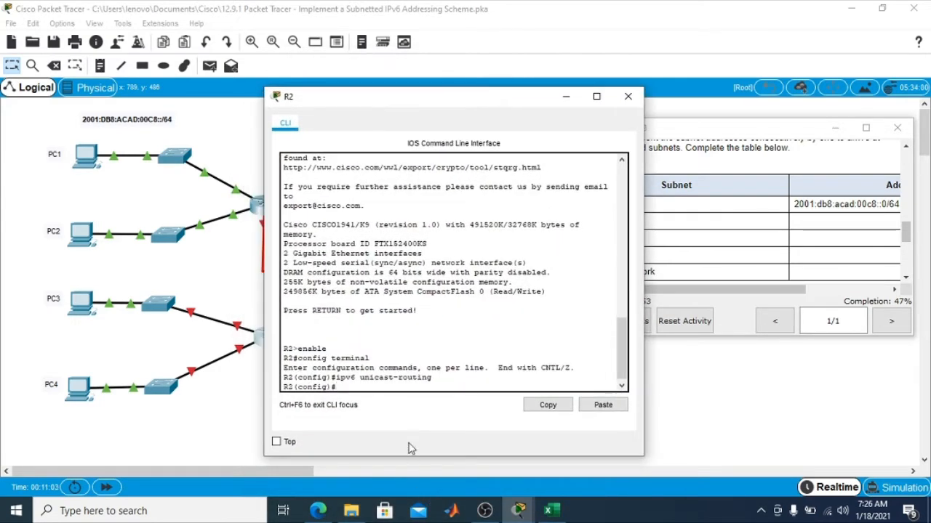
text(interface gigabit)
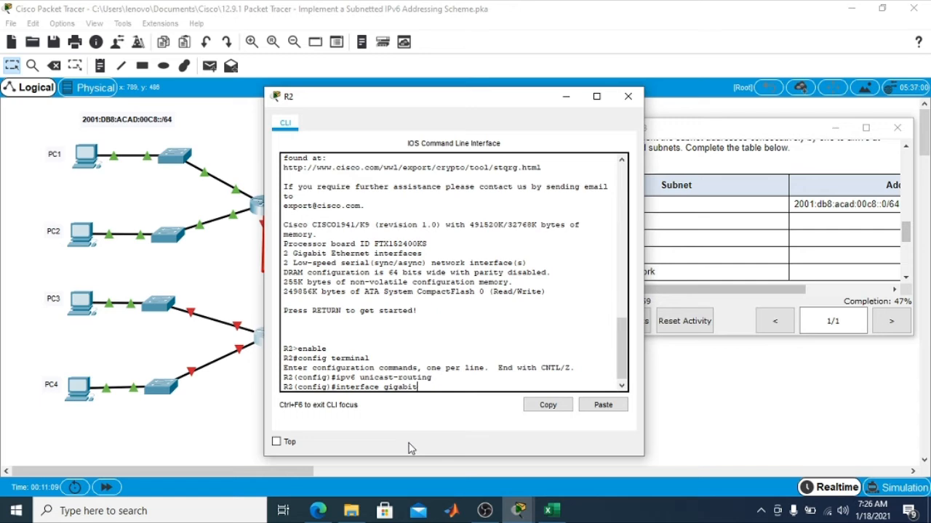
text(ethernet 0/0)
key(Return)
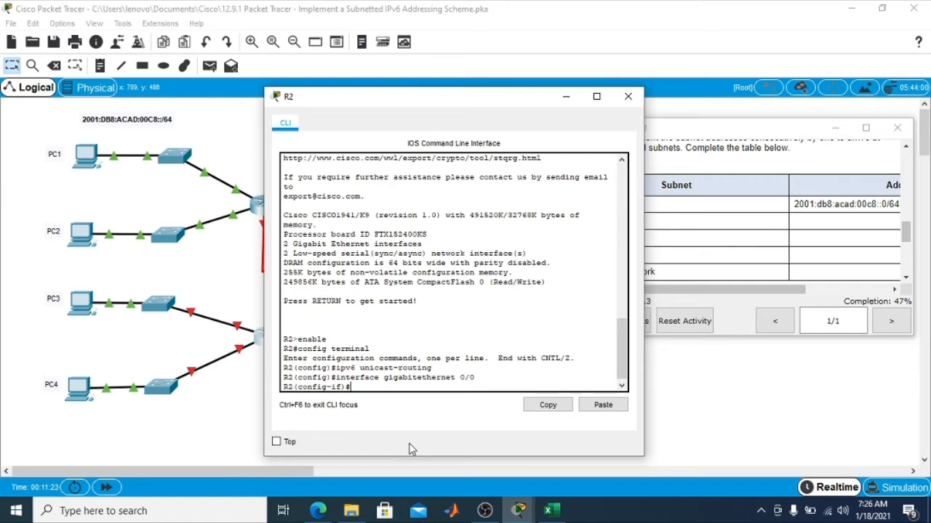
text(ipv6 address)
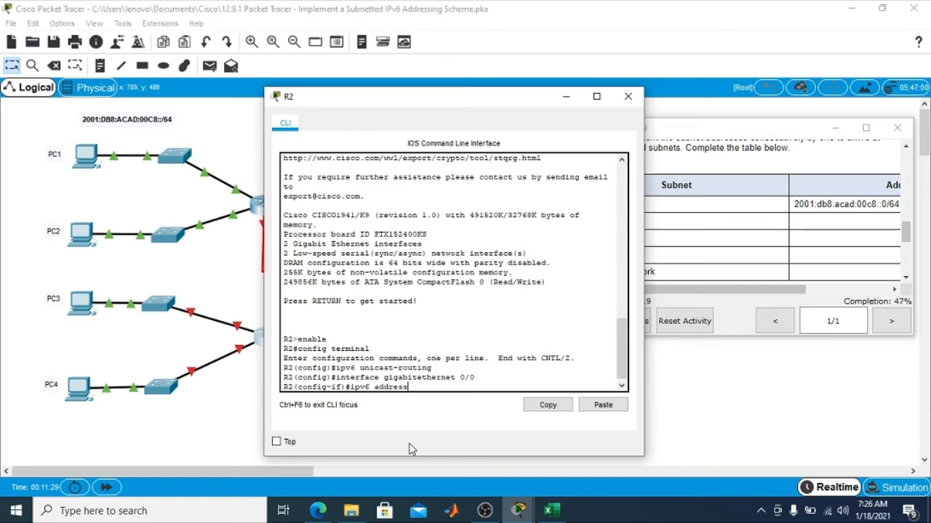
text( fe80::2 link-local)
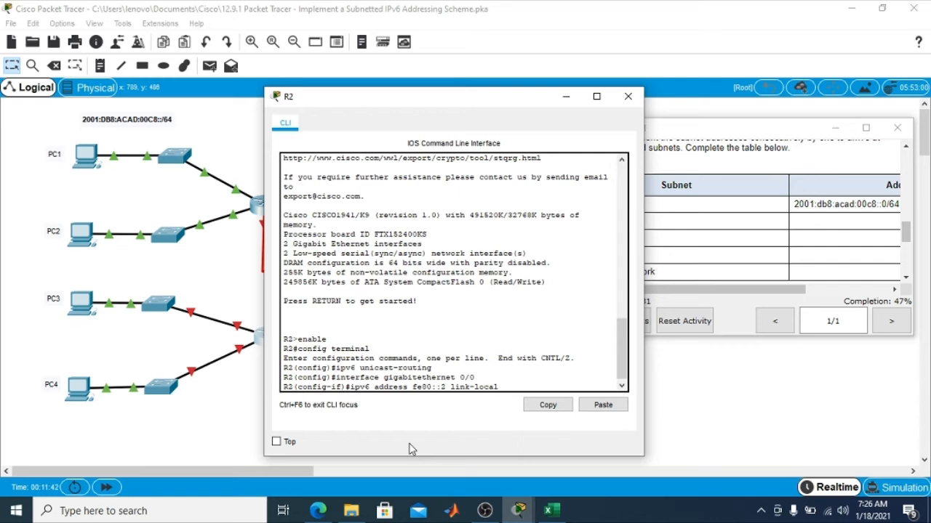
key(Return)
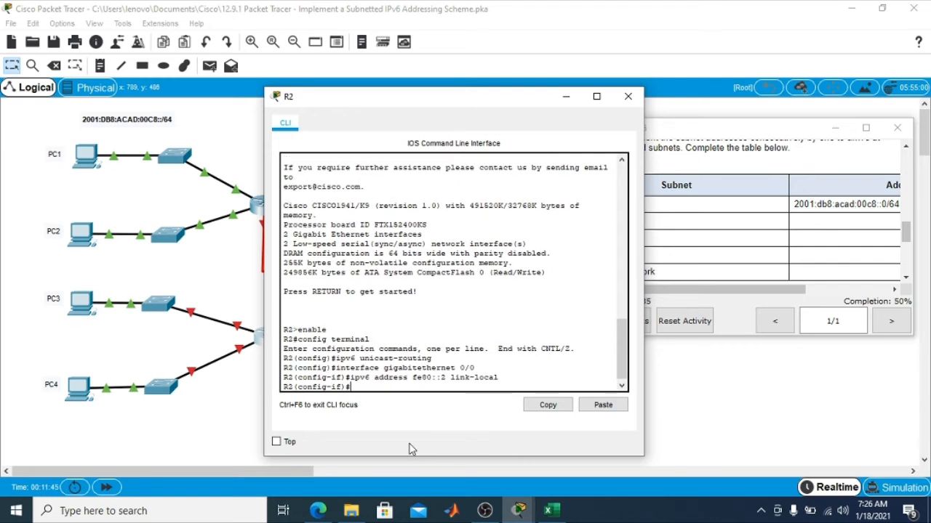
Assign 2001:db8:acad:ca::1/64 to R2's GigabitEthernet 0/0 and activate the interface with no shutdown.
text(ipv6 address 2001)
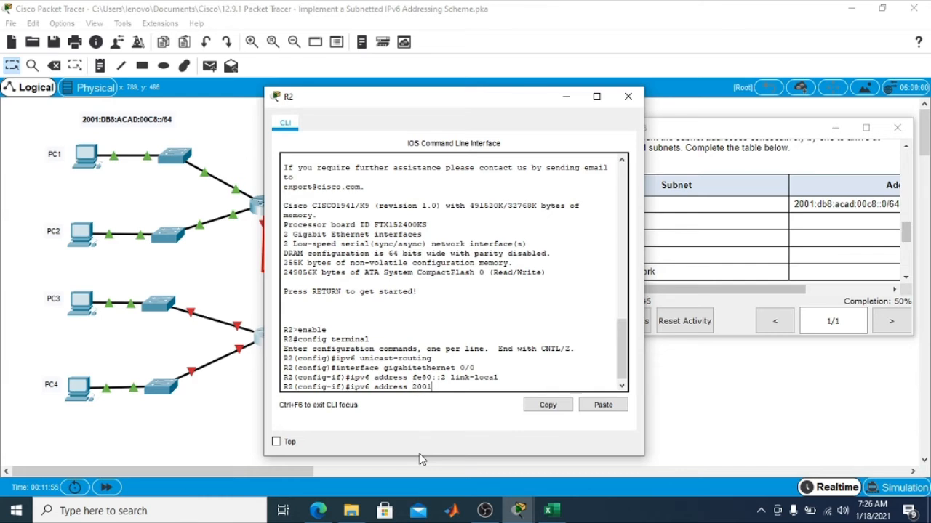
text(:db8:acad)
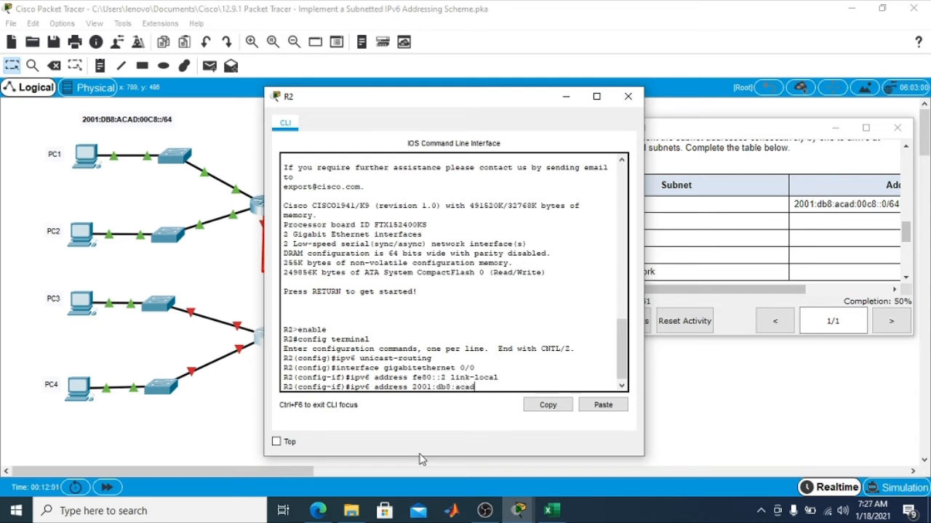
text(:ca)
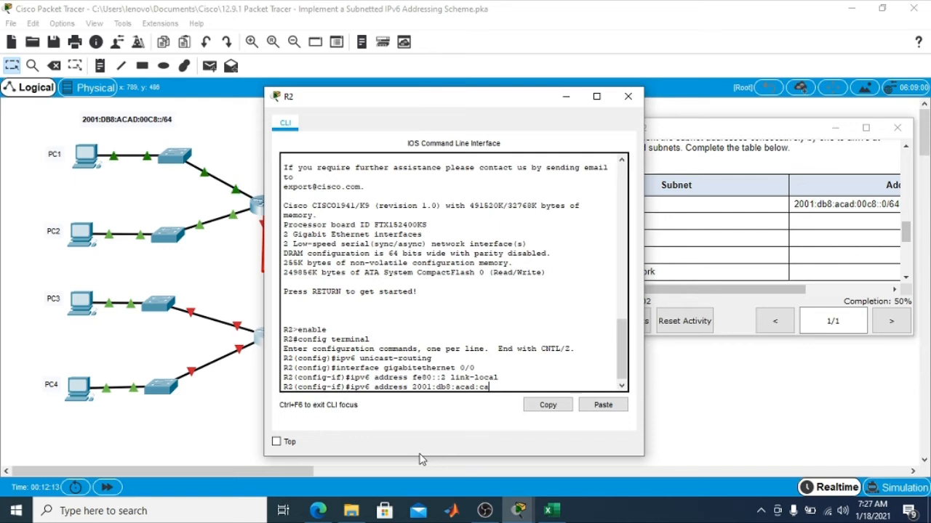
text(::)
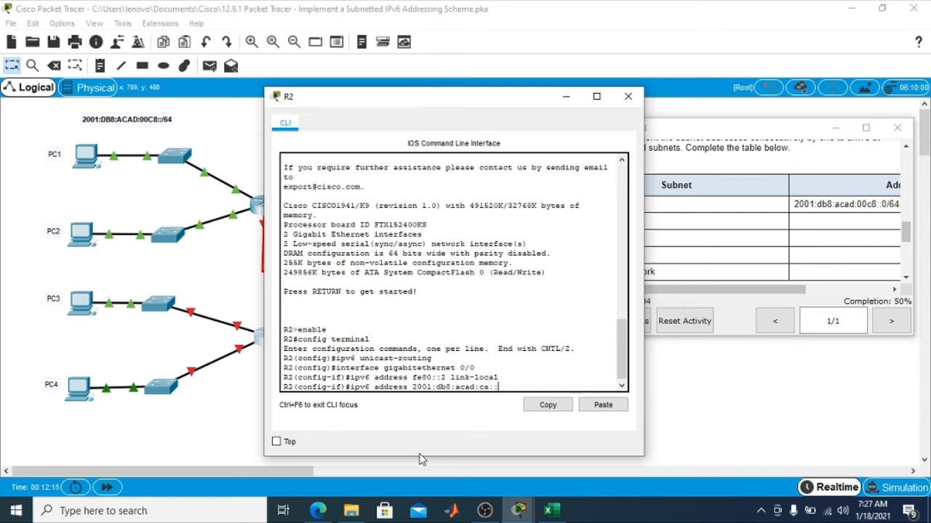
text(1/64)
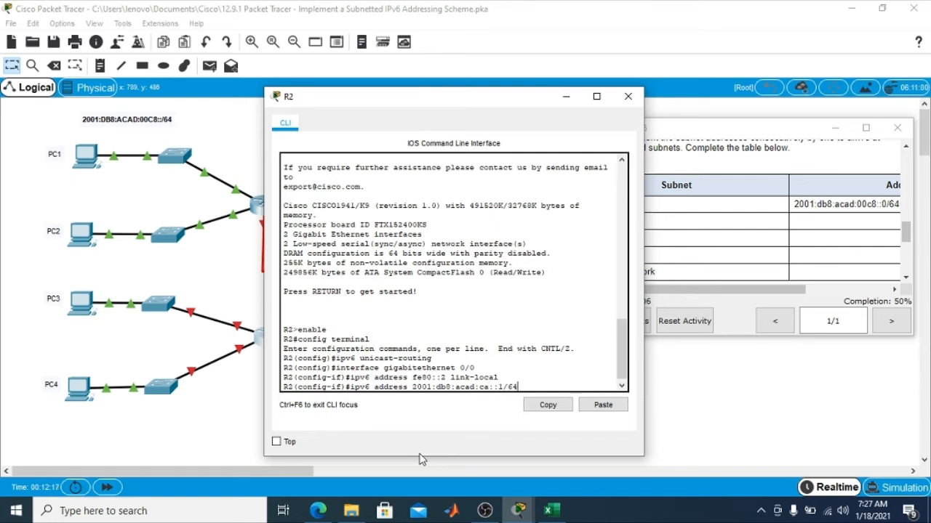
key(Return)
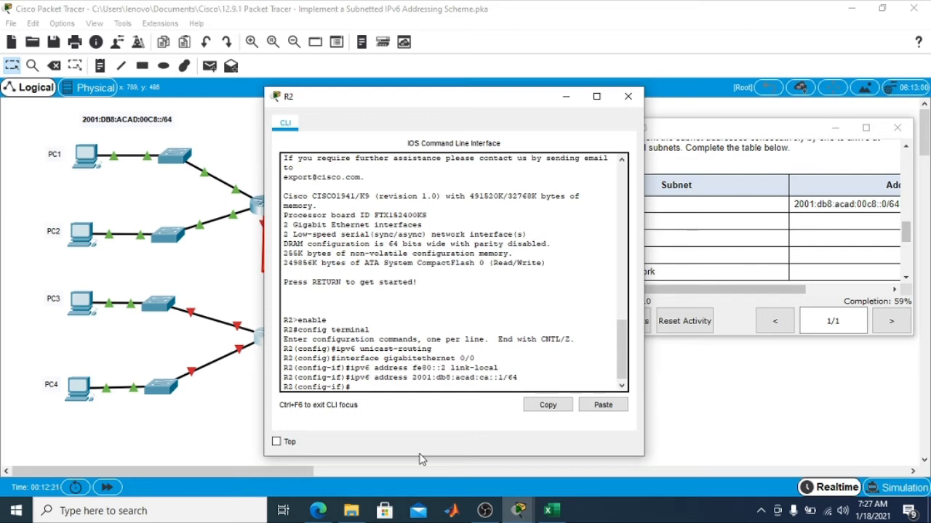
text(no shutdown)
key(Return)
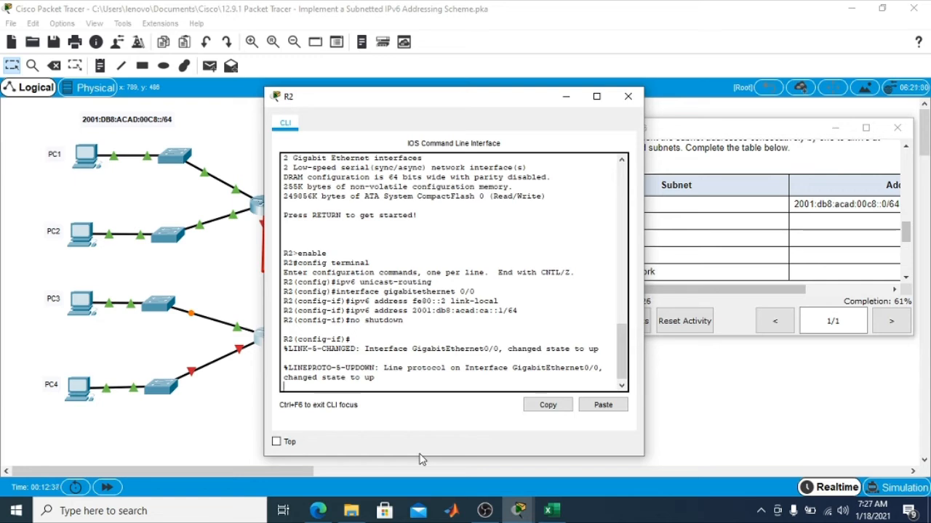
Switch R2's configuration to interface gigabitethernet 0/1.
key(Return)
text(interface)
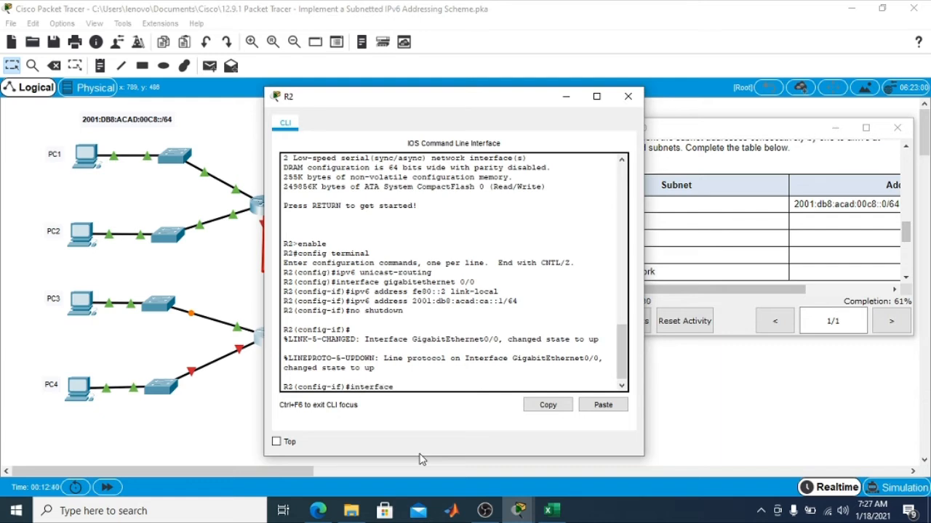
text( gigabitethernet)
key(BackSpace)
text(et 0)
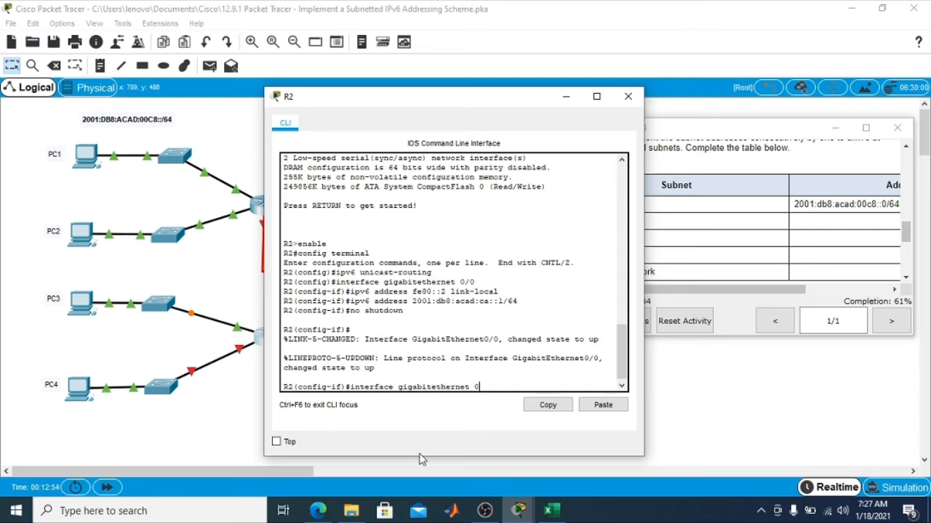
text(/1)
key(Return)
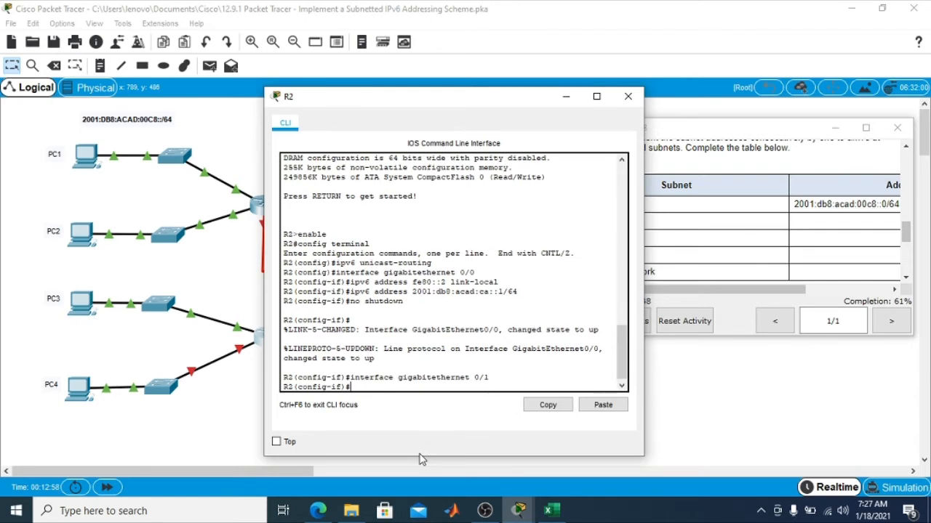
Assign the link-local address fe80::2 to R2's GigabitEthernet 0/1 interface.
text(ipv6 addrres)
key(BackSpace)
text(ess fe80::2)
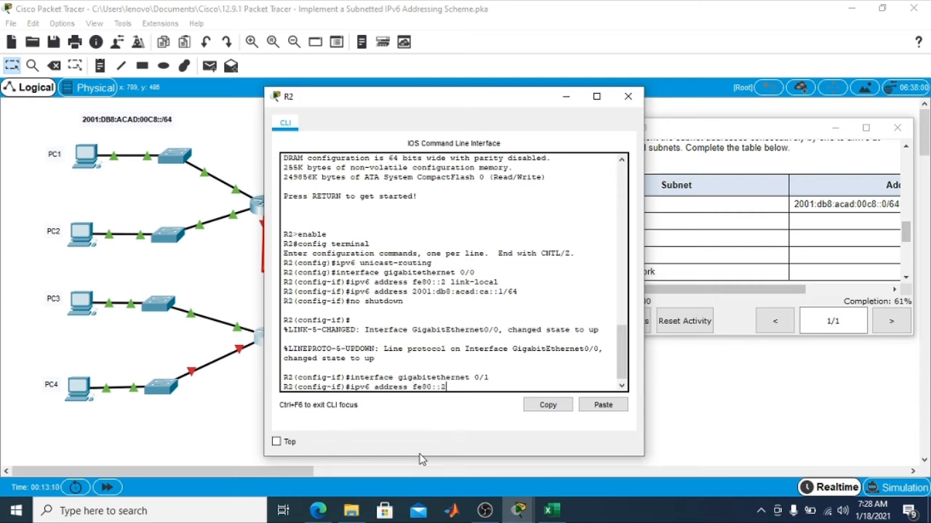
text( link-local)
key(Return)
Assign 2001:db8:acad:cb::1/64 to R2's GigabitEthernet 0/1 and activate the interface with no shutdown.
text(ipv6 add)
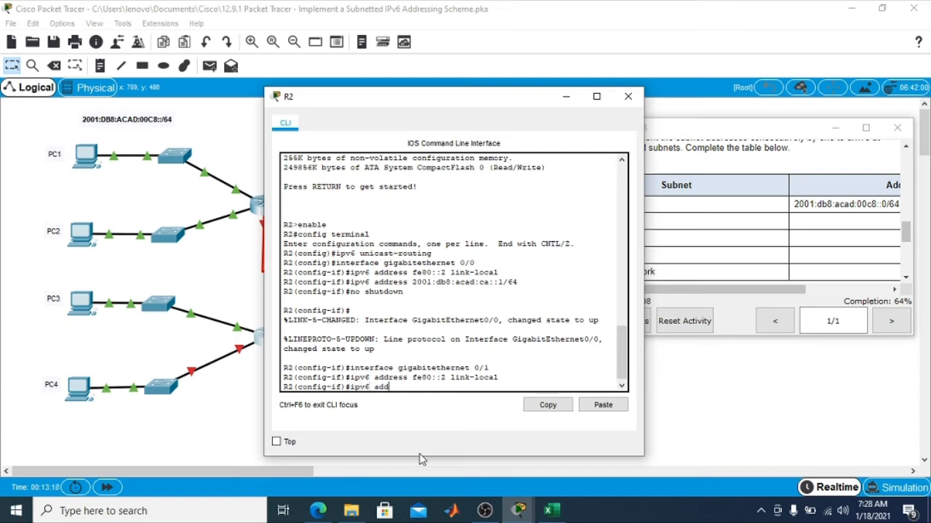
text(ress 2001:db8:acad:cb)
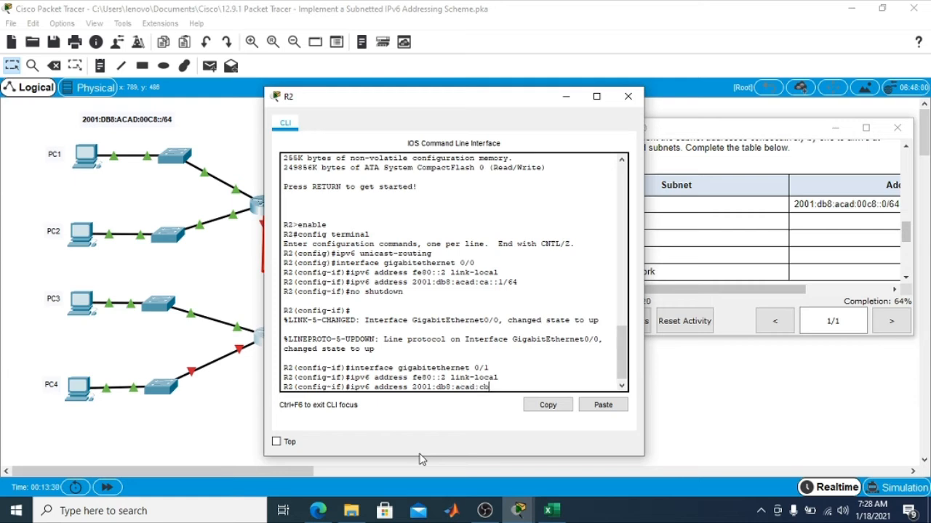
text(::1/64)
key(Return)
text(no )
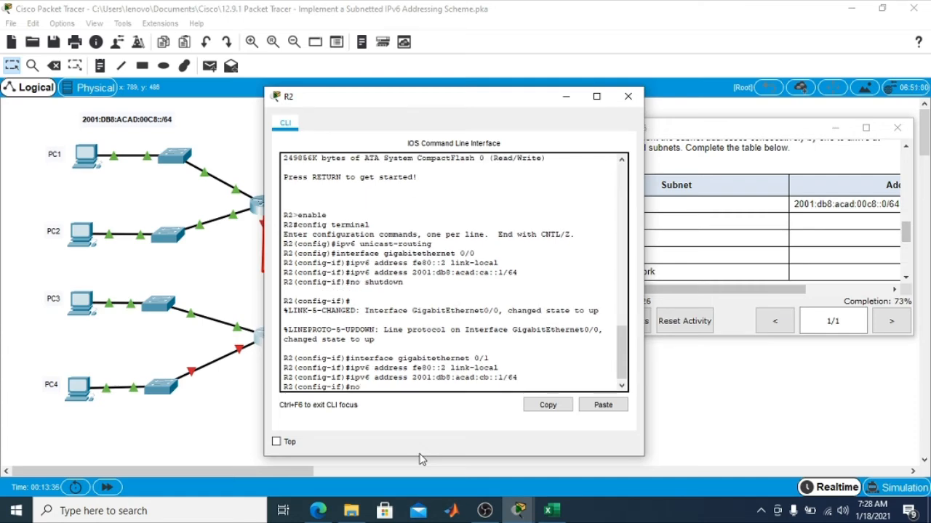
text(shutdown)
key(Return)
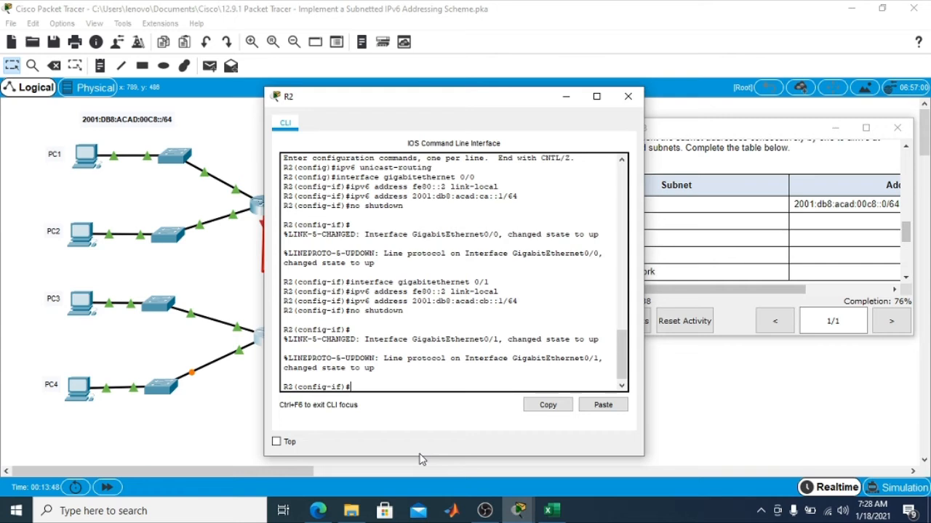
Enter R2's interface serial0/0/0 and assign it the link-local address fe80::2.
text(interface serial)
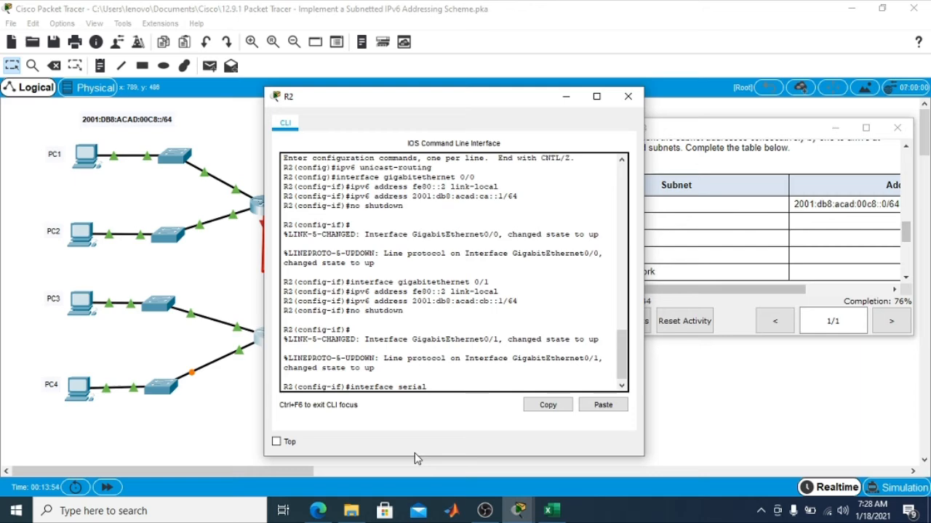
text(0/0/0)
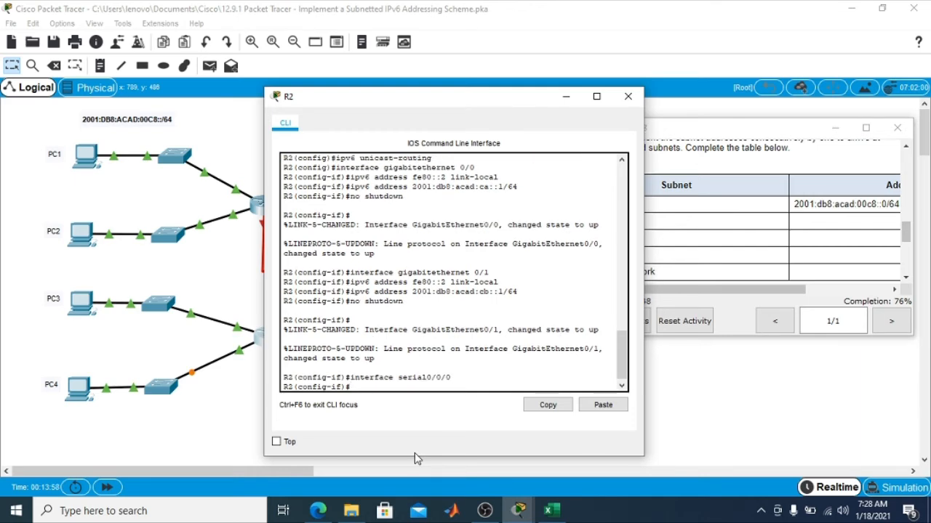
text(ipv6 addressf)
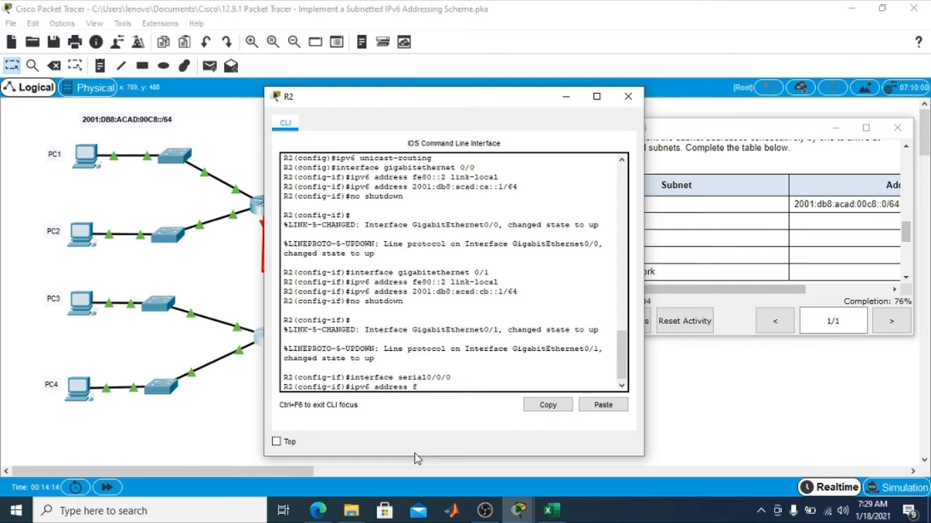
text(e80::2 link-local)
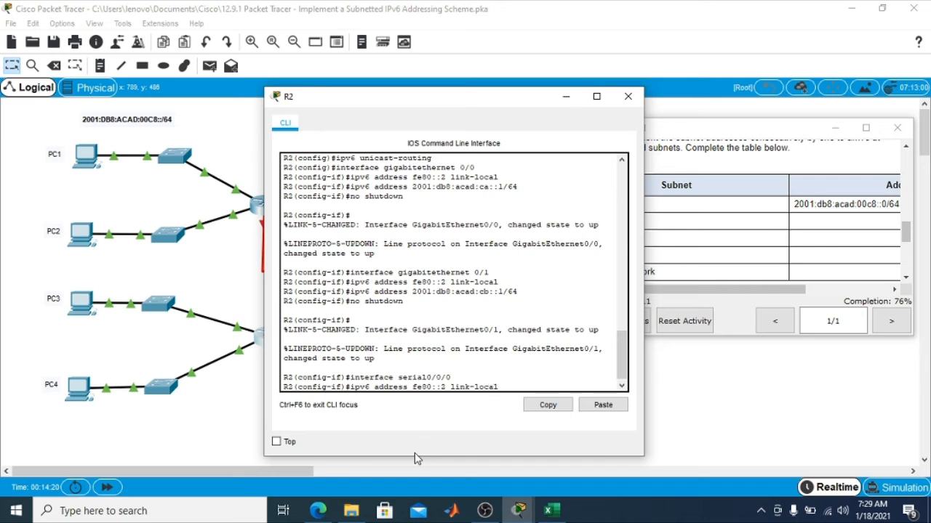
key(Return)
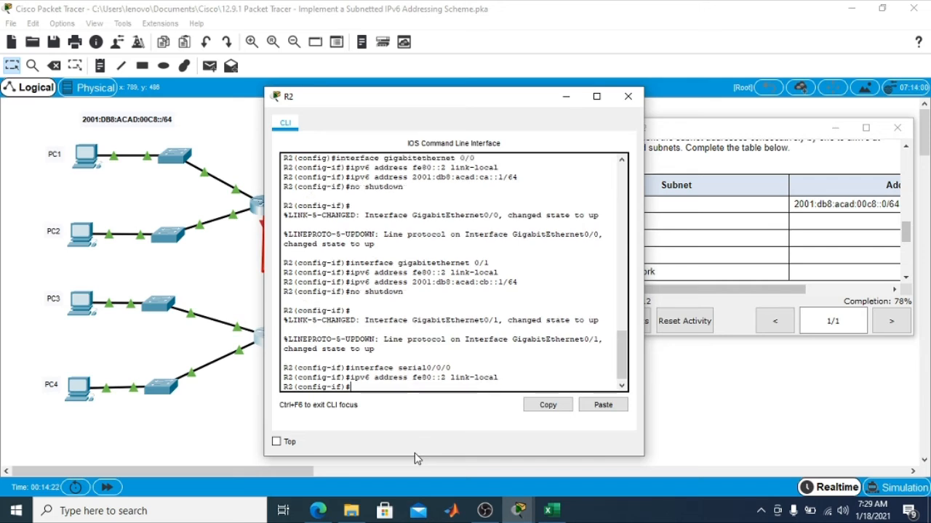
Assign 2001:db8:acad:cc::2/64 to R2's Serial0/0/0 and activate the interface with no shutdown.
text(ipv6 address 2001:db8)
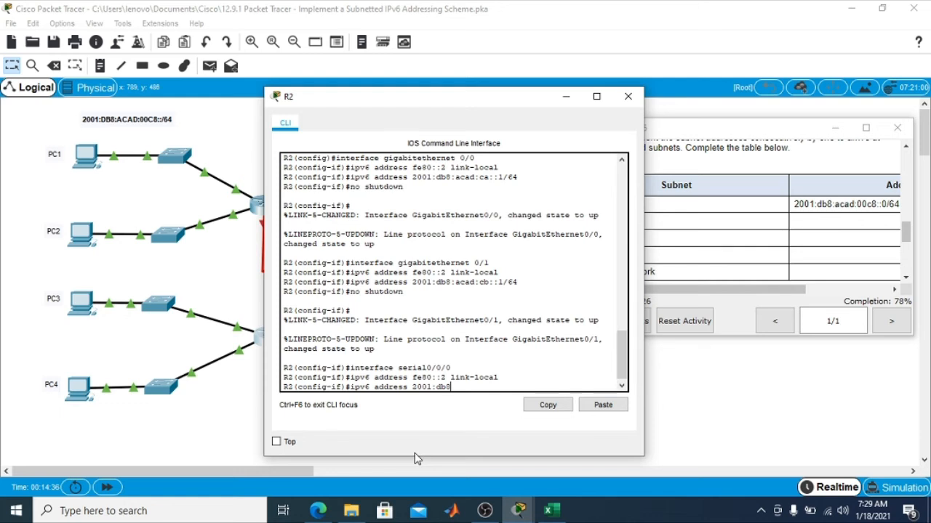
text(:acad:cc::2/64)
key(Return)
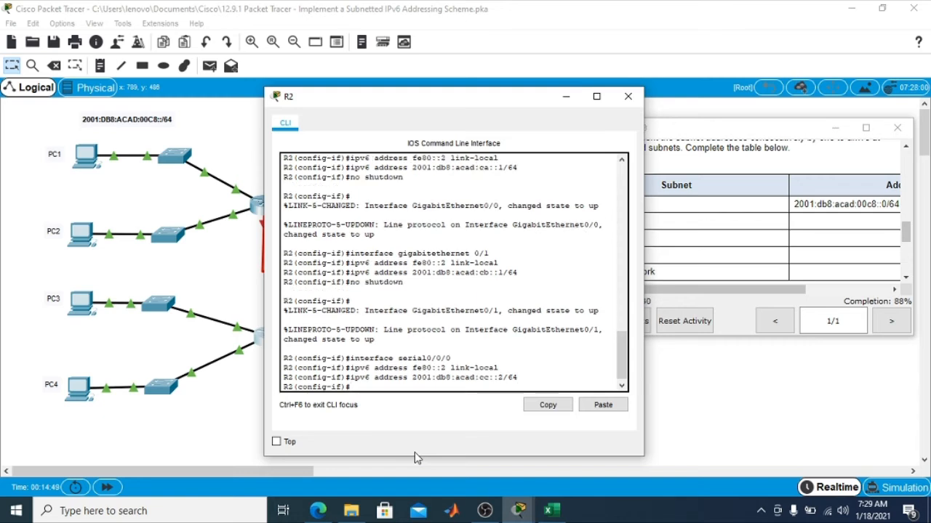
text(no shutdown)
key(Return)
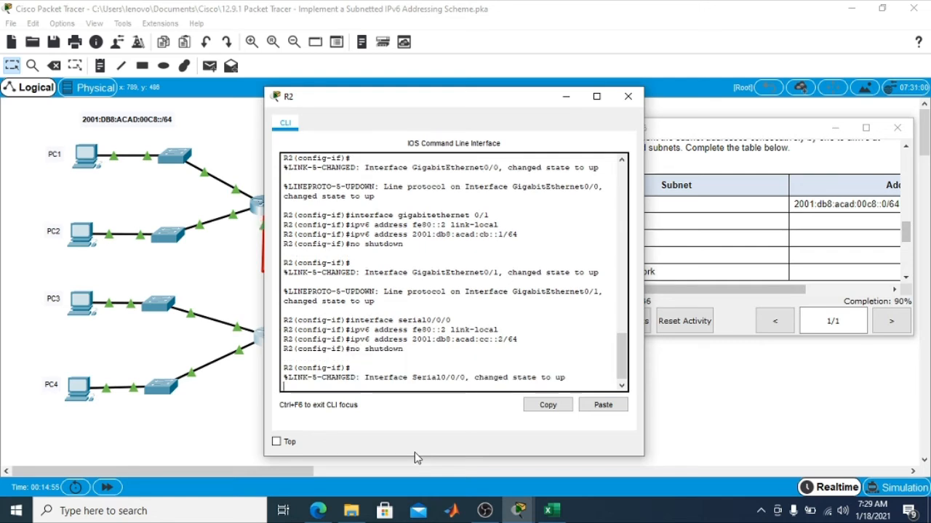
Leave R2's configuration mode with end and close the router's window.
key(Return)
text(end)
key(Return)
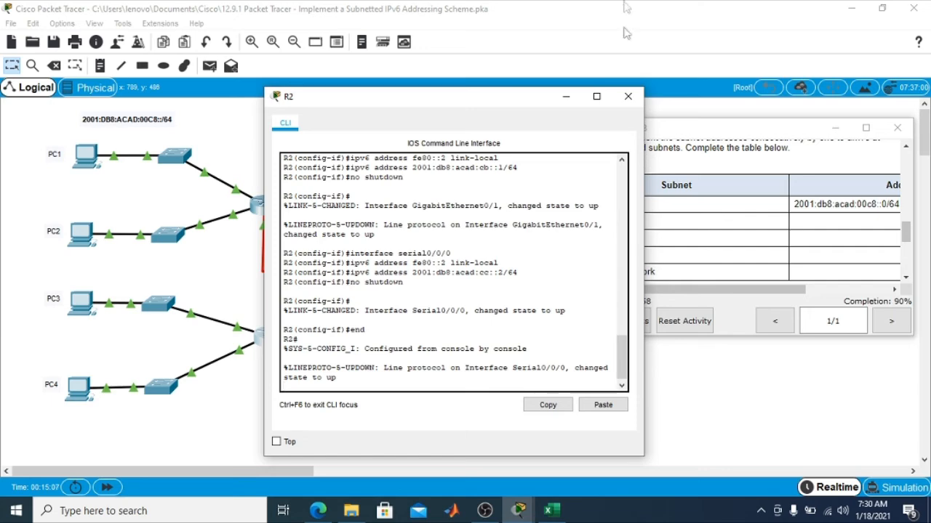
click(628, 97)
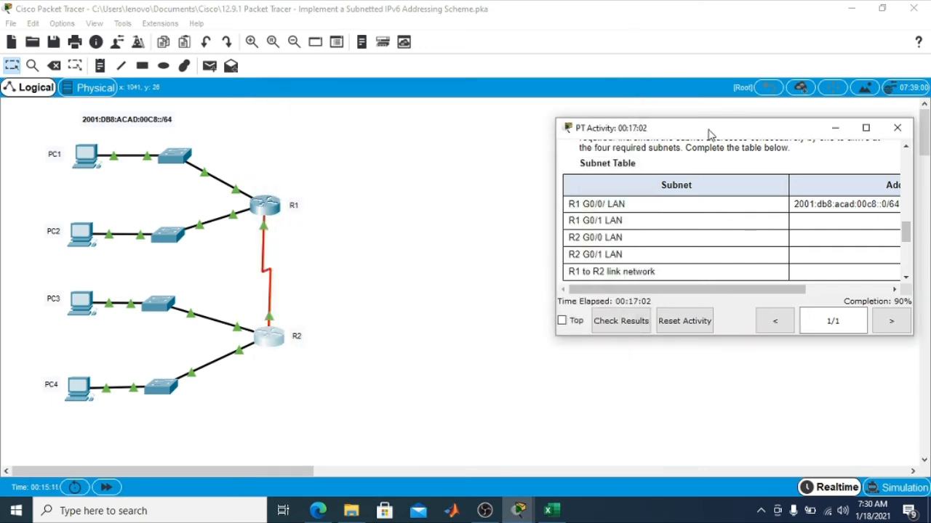
Following the activity's Step 2 instructions, set PC1's IPv6 configuration to Automatic and close its window.
drag(710, 134, 644, 112)
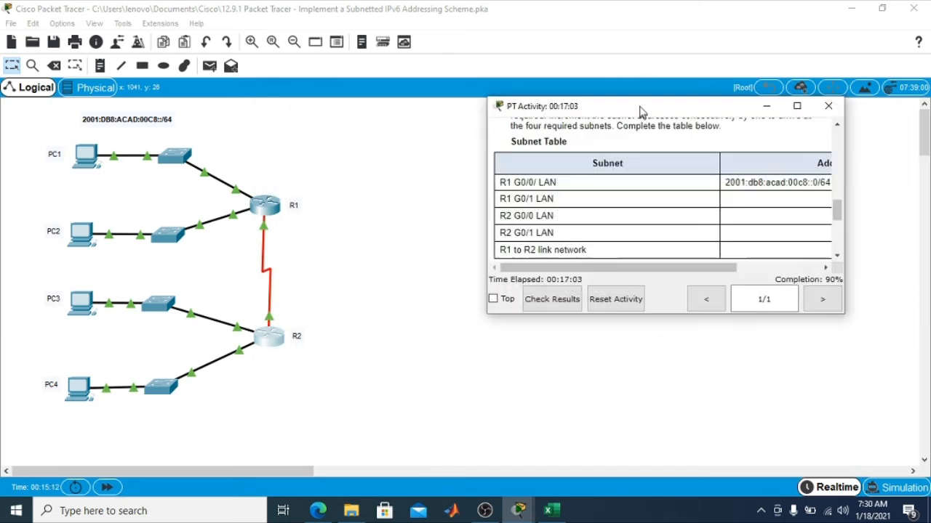
click(840, 259)
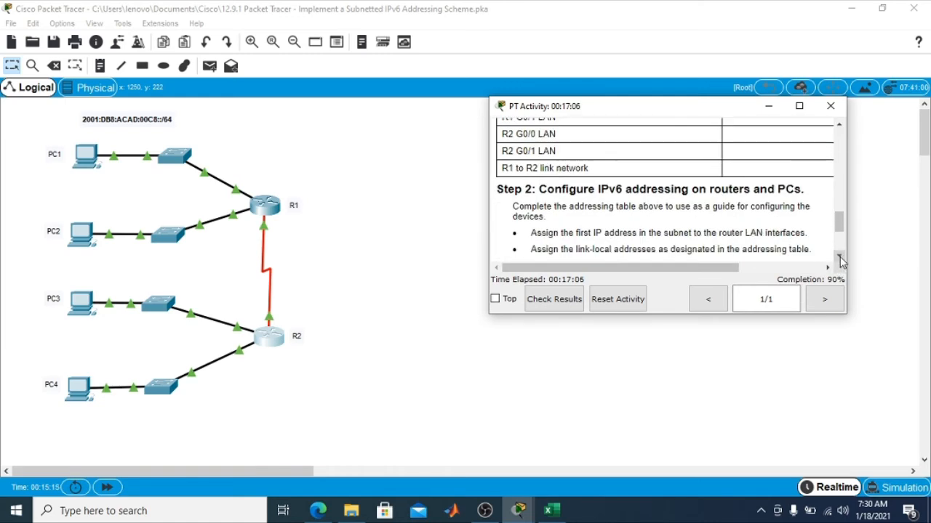
click(840, 259)
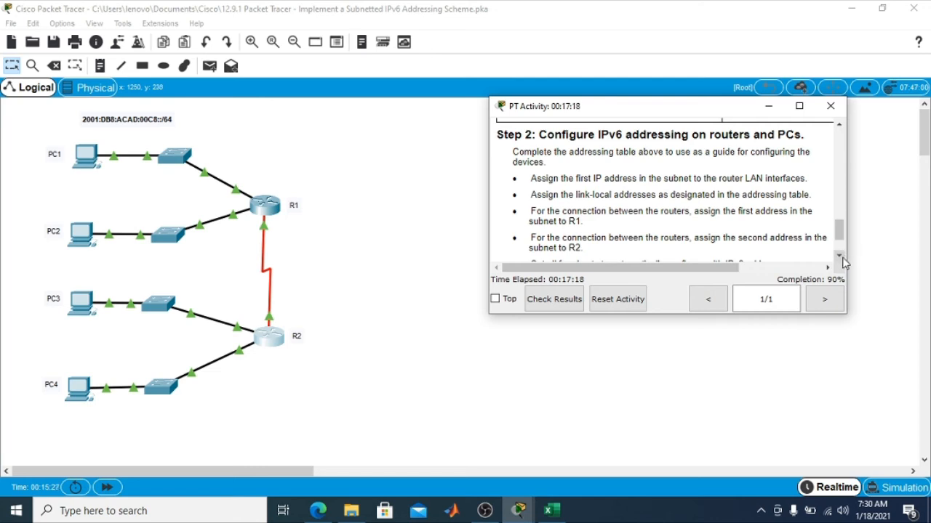
click(840, 259)
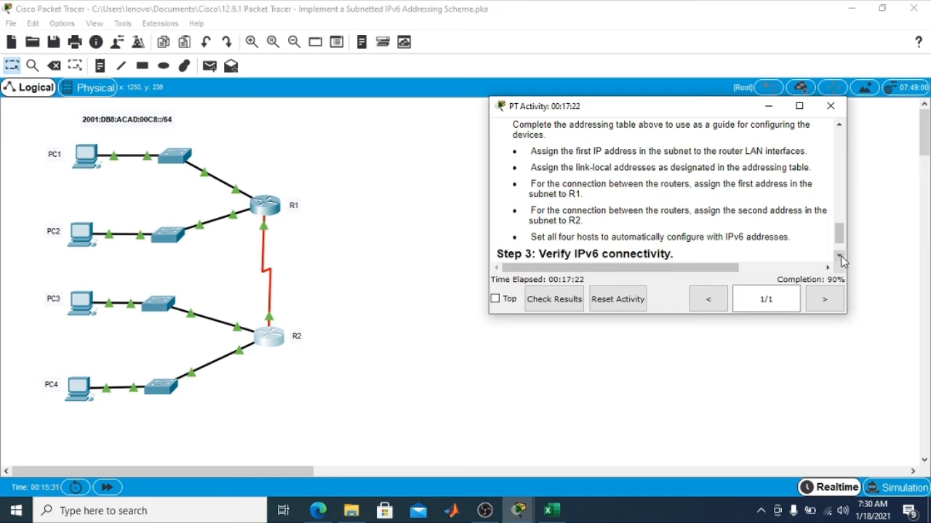
click(80, 160)
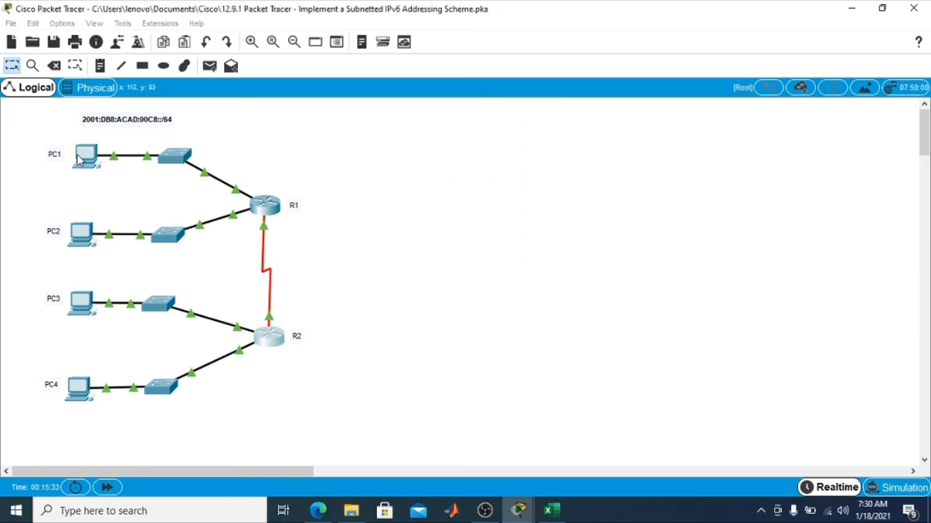
click(80, 160)
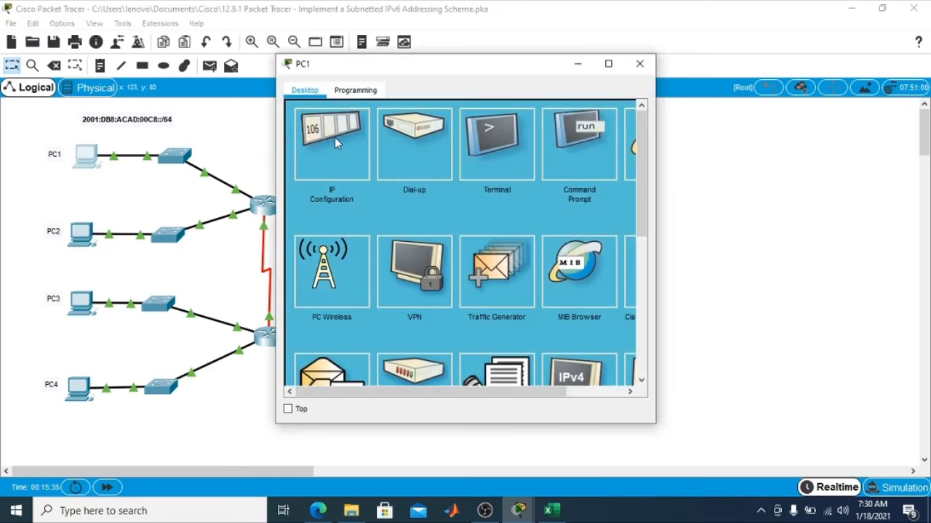
click(334, 137)
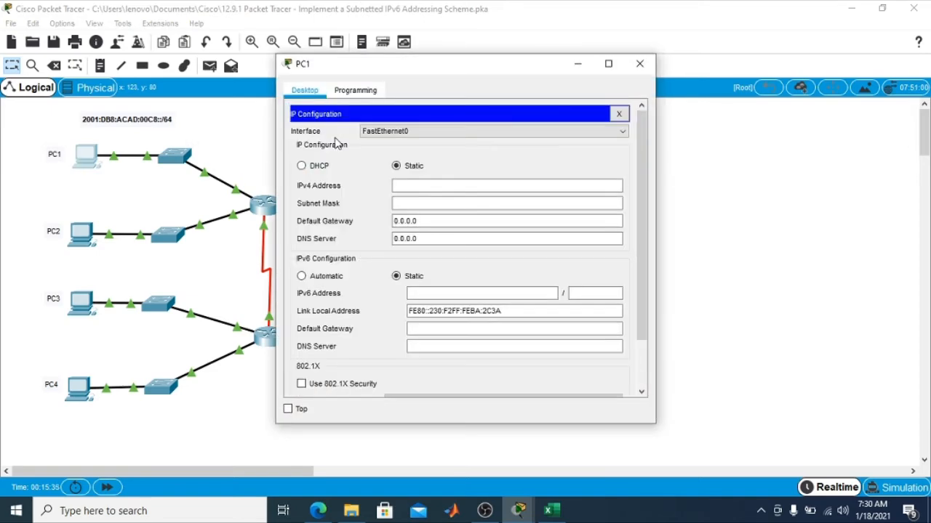
click(302, 278)
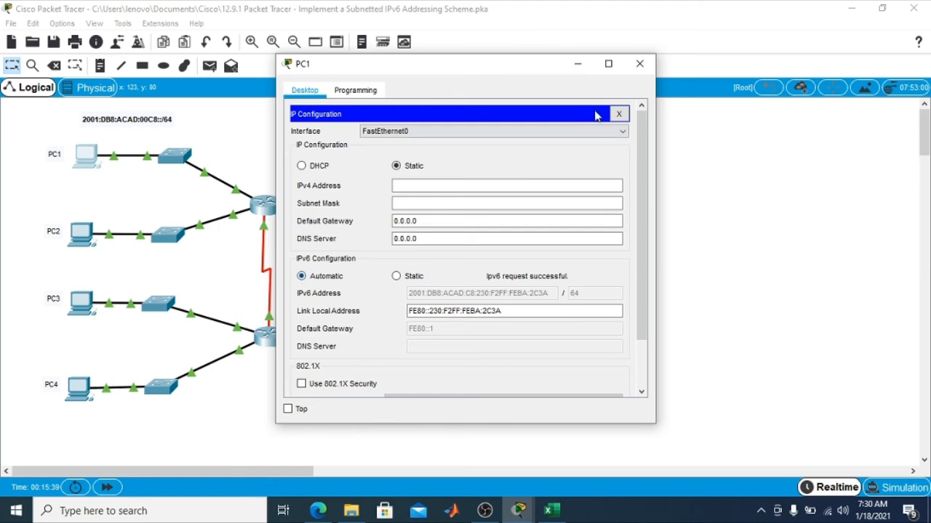
click(641, 63)
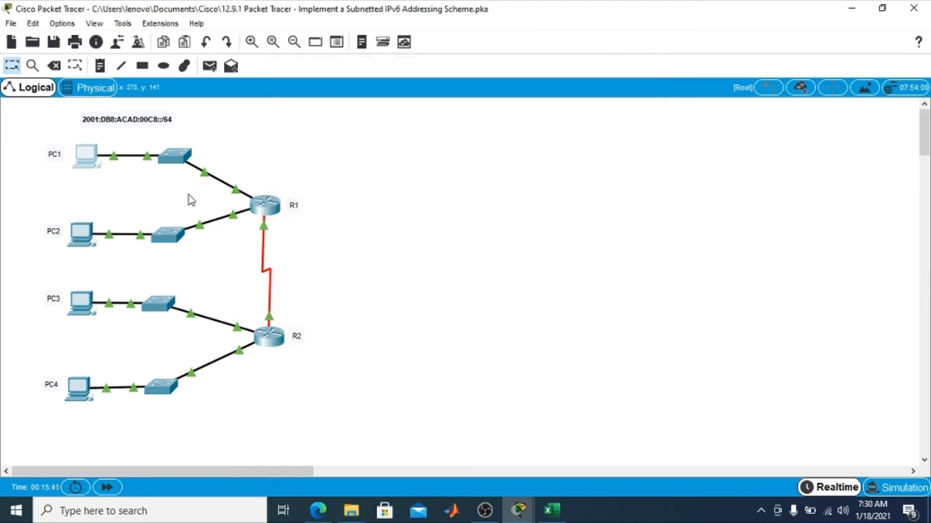
Set PC2's IPv6 configuration to Automatic and close its window.
click(80, 242)
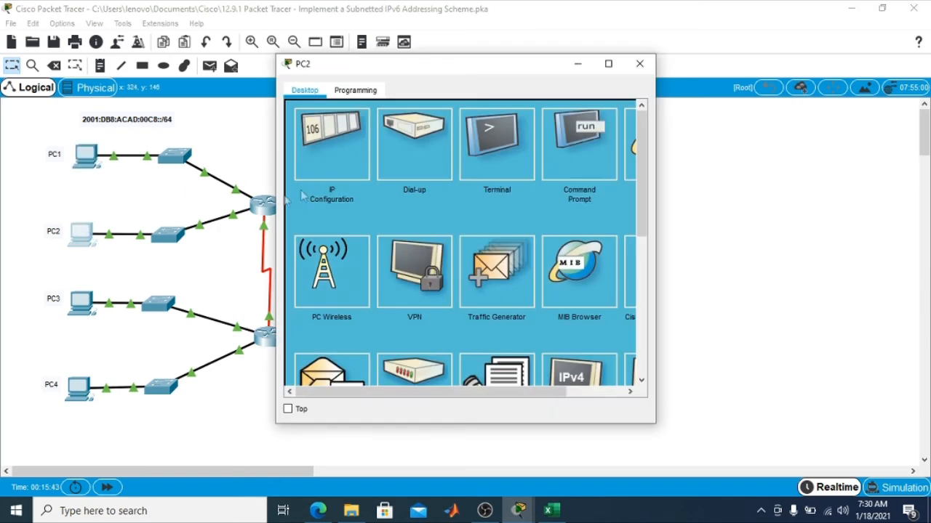
click(352, 144)
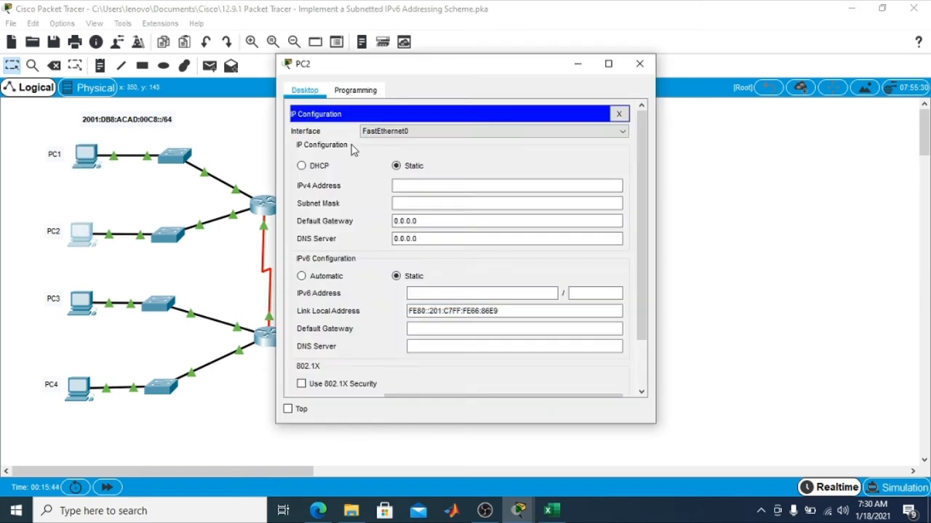
click(302, 277)
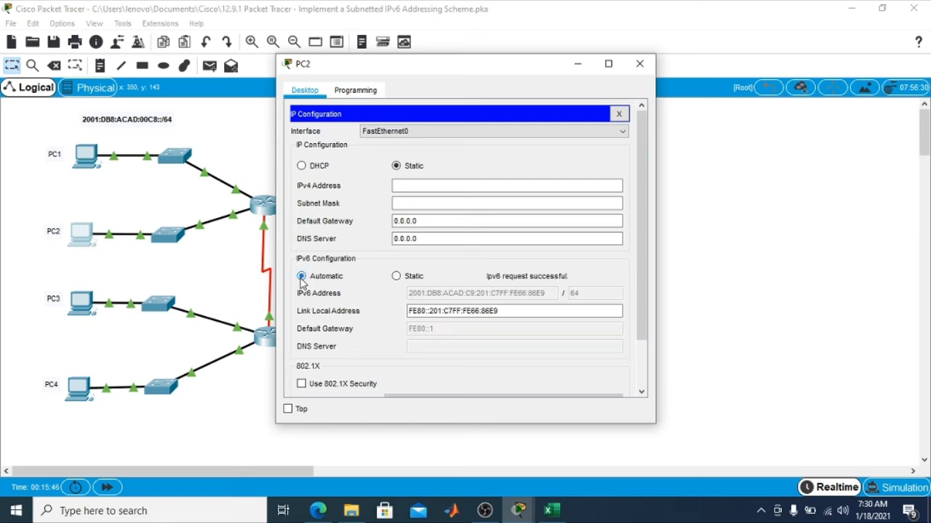
click(640, 63)
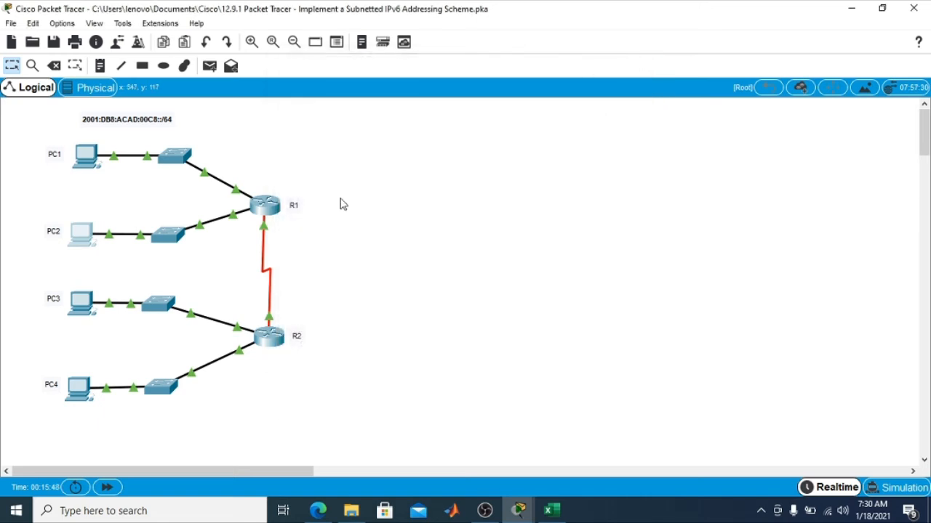
Set PC3's IPv6 configuration to Automatic and close its window.
click(83, 302)
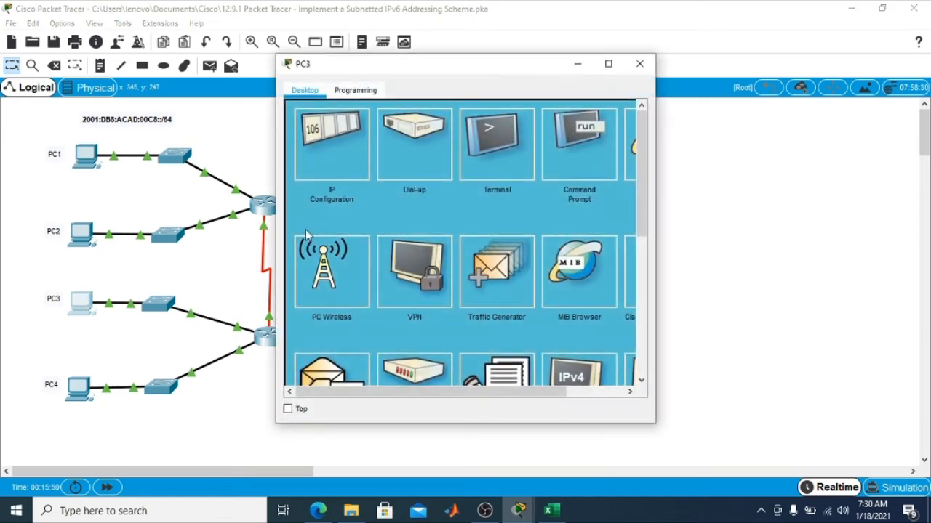
click(331, 141)
click(301, 277)
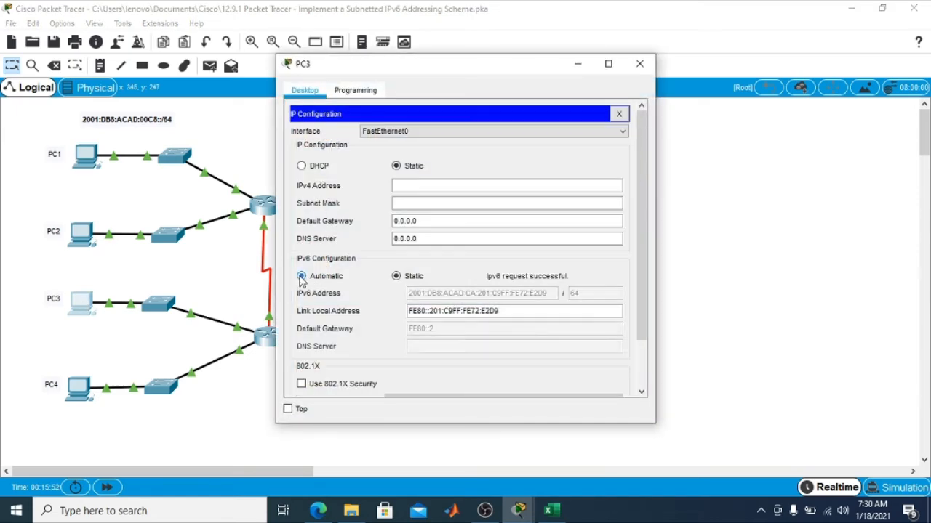
click(639, 63)
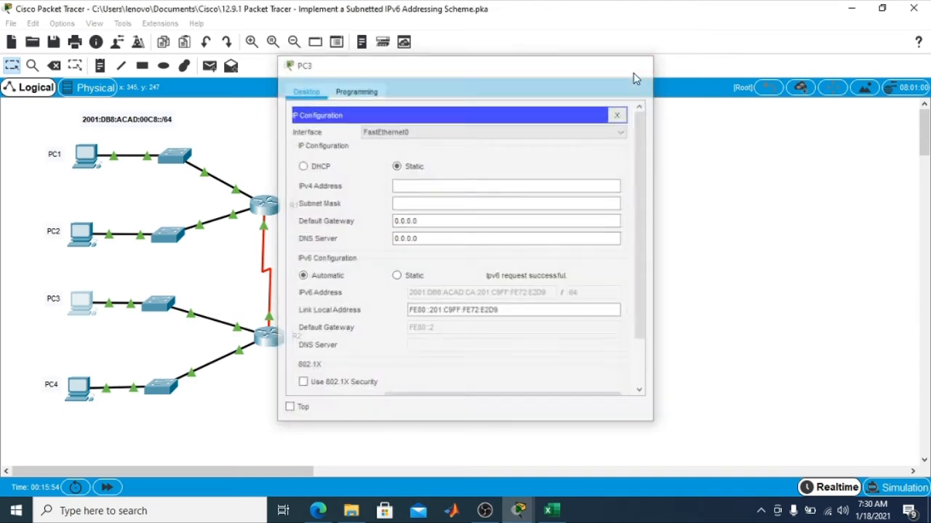
Set PC4's IPv6 configuration to Automatic and close its window.
click(80, 390)
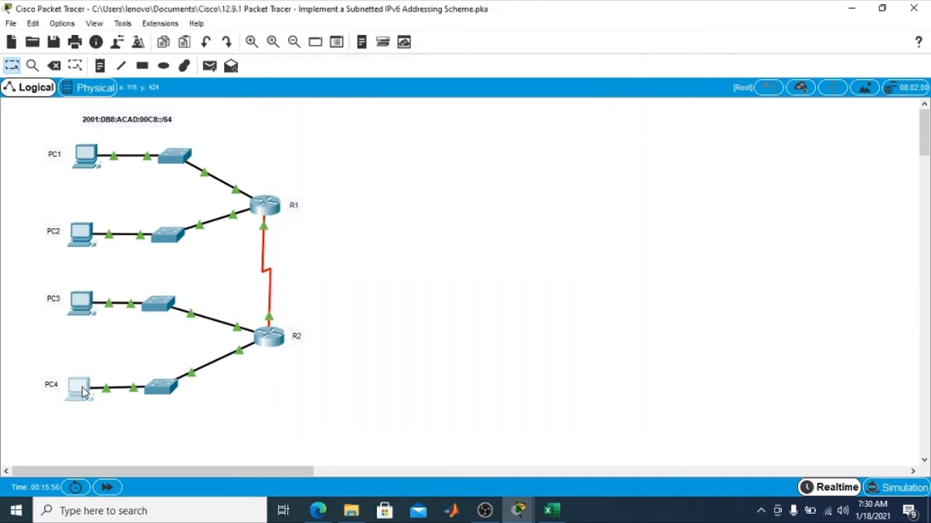
click(321, 147)
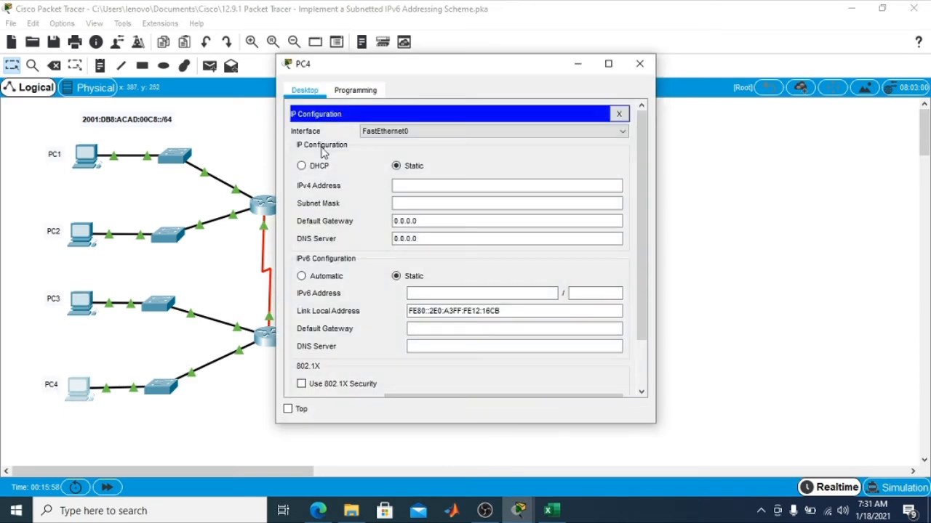
click(324, 277)
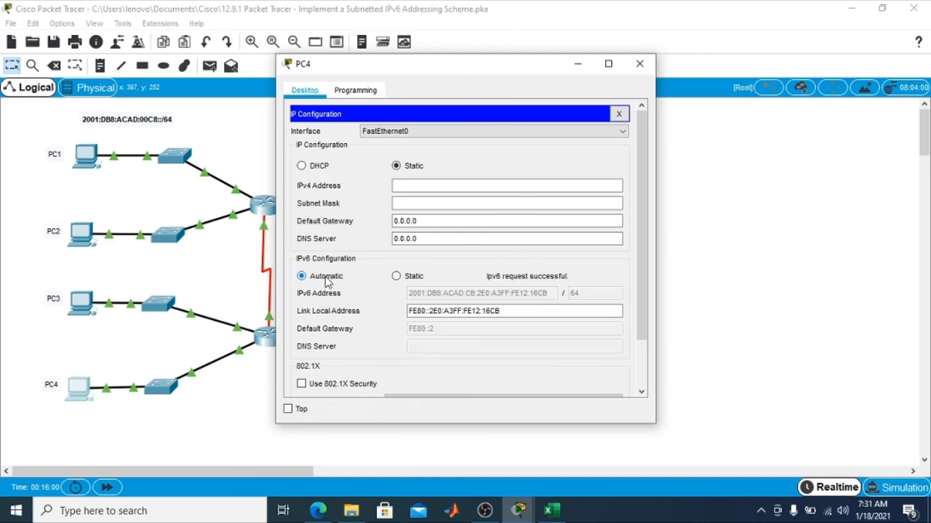
click(640, 64)
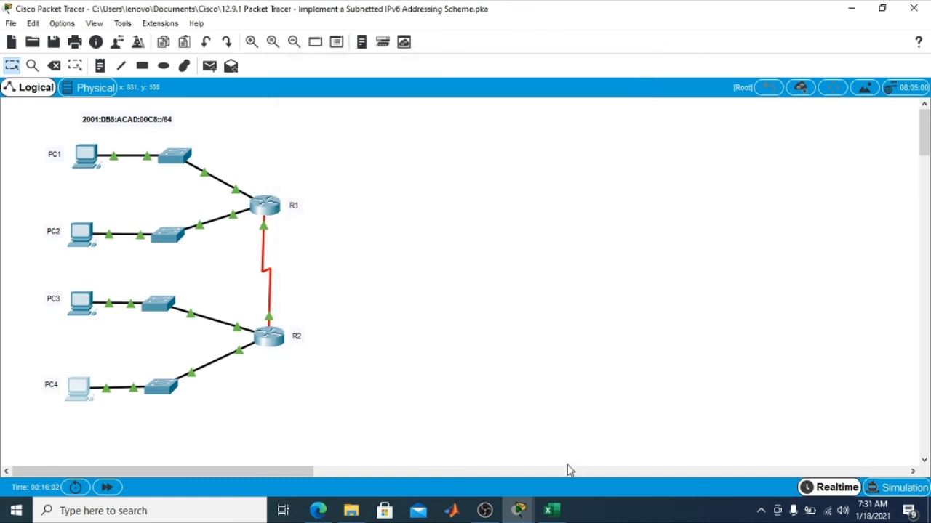
Check the activity's Step 3 instructions, review PC2's IP configuration, and close the PC2 window.
mouse_move(518, 508)
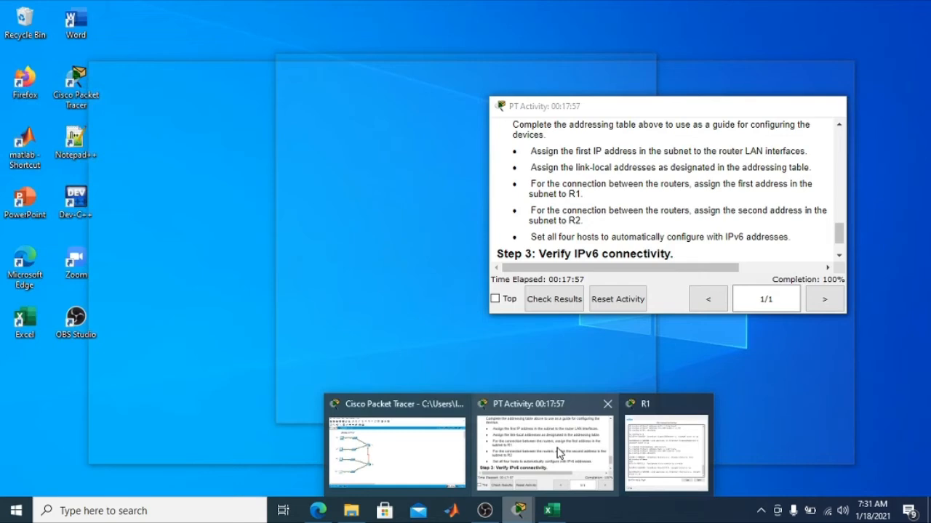
click(559, 453)
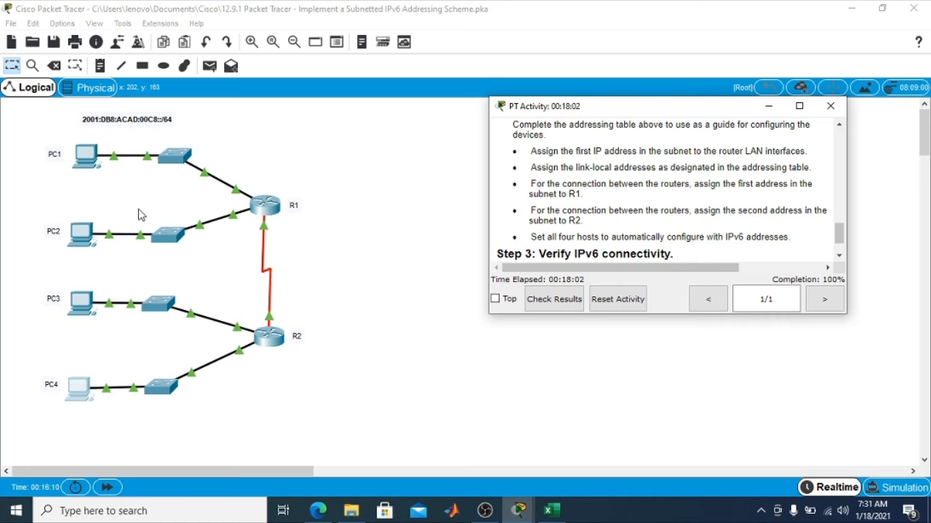
click(85, 232)
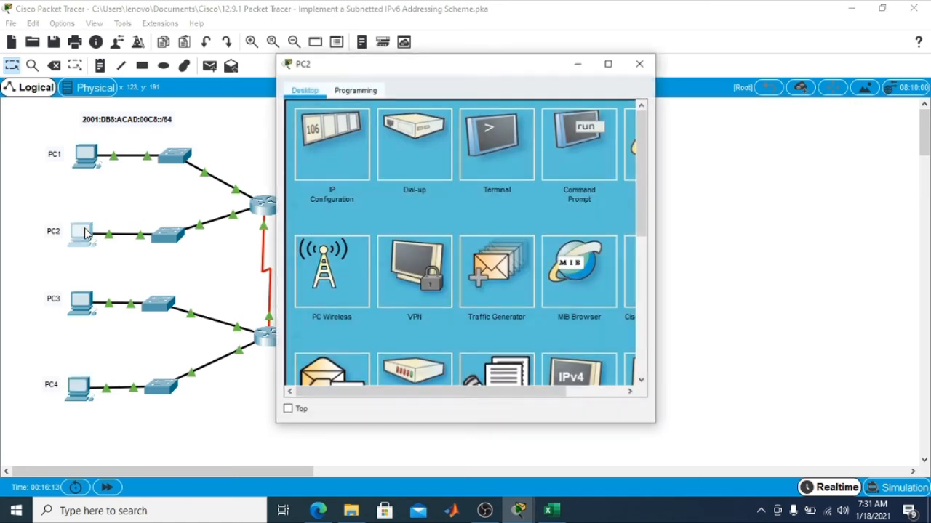
click(309, 163)
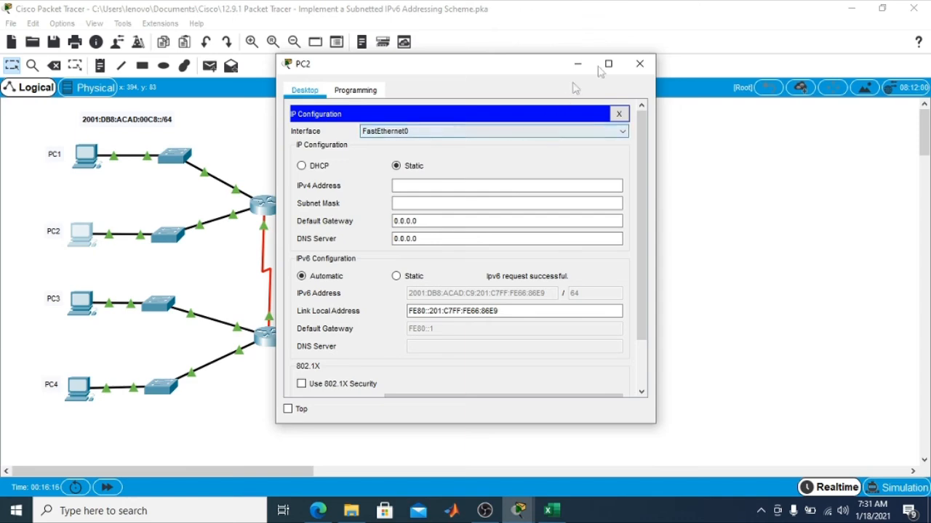
click(638, 65)
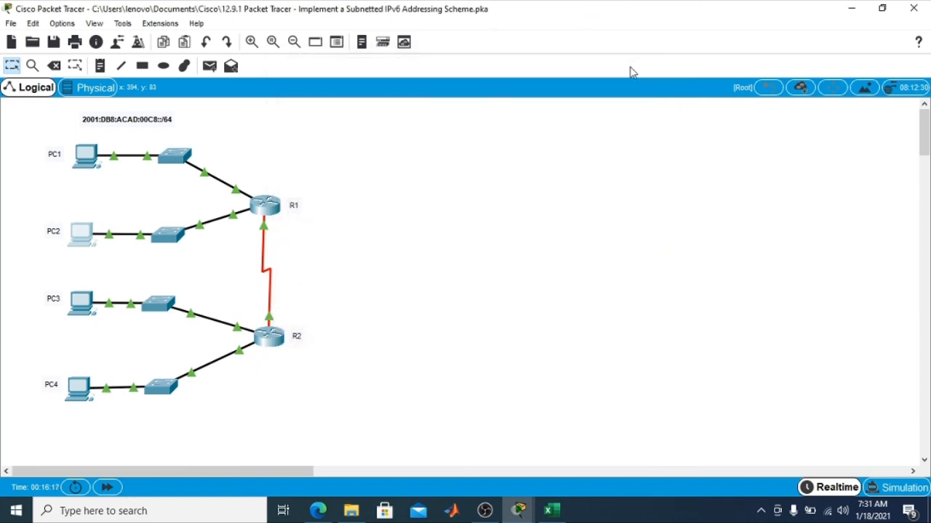
Run ipv6config in PC2's command prompt and copy its FastEthernet0 global IPv6 address.
click(91, 240)
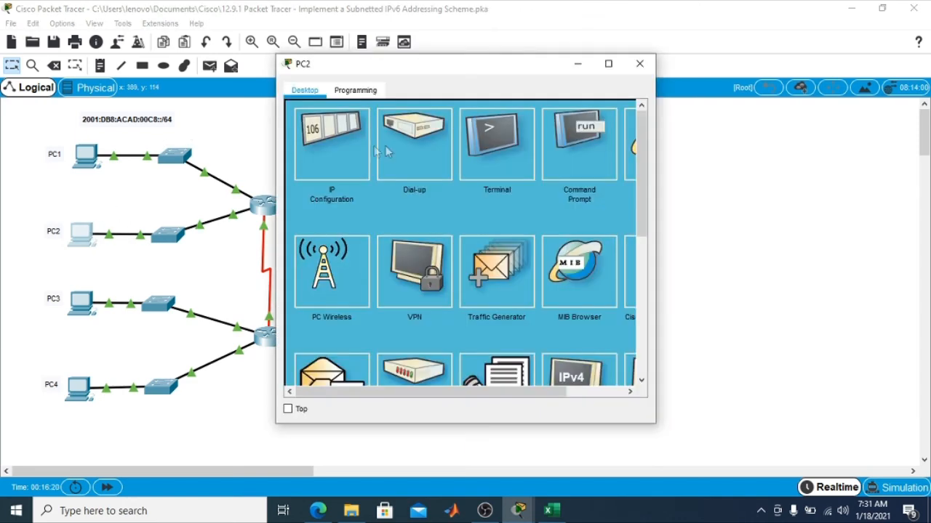
click(572, 141)
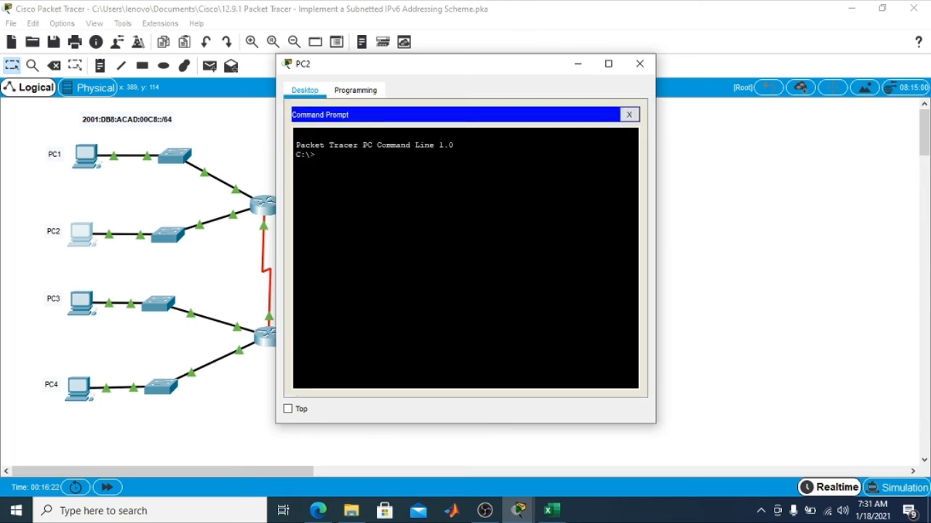
text(ipv6config)
key(Return)
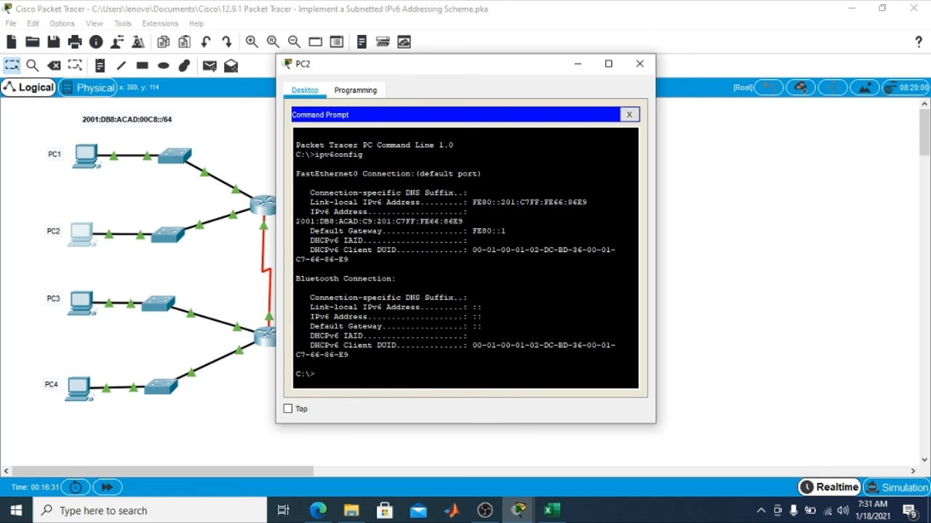
drag(295, 222, 464, 221)
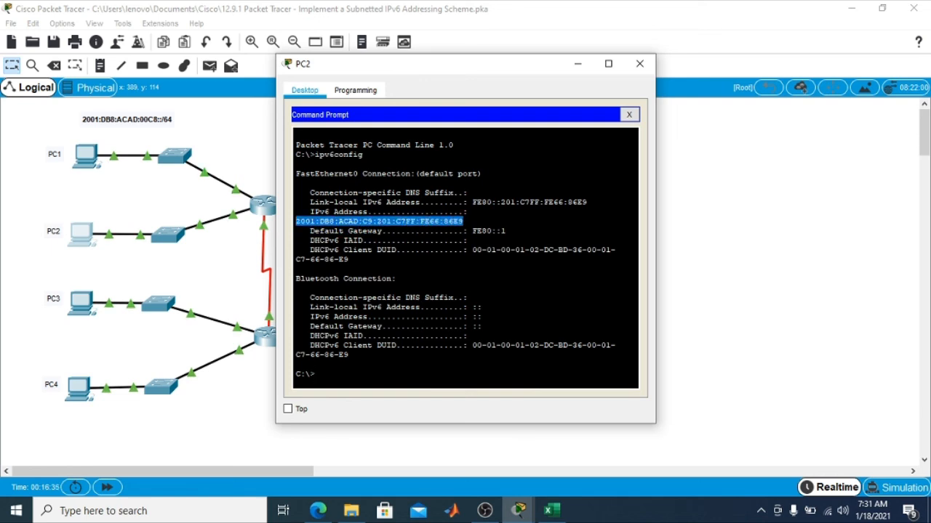
right_click(471, 221)
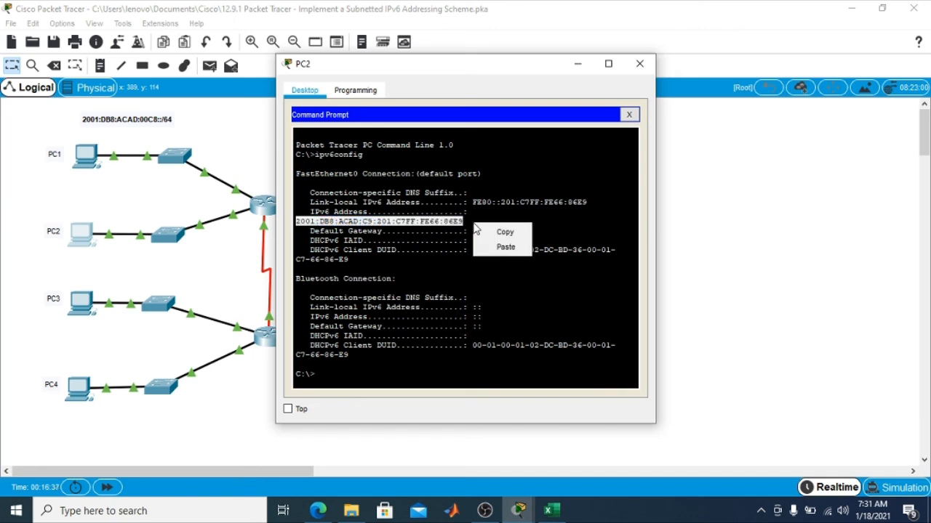
click(494, 233)
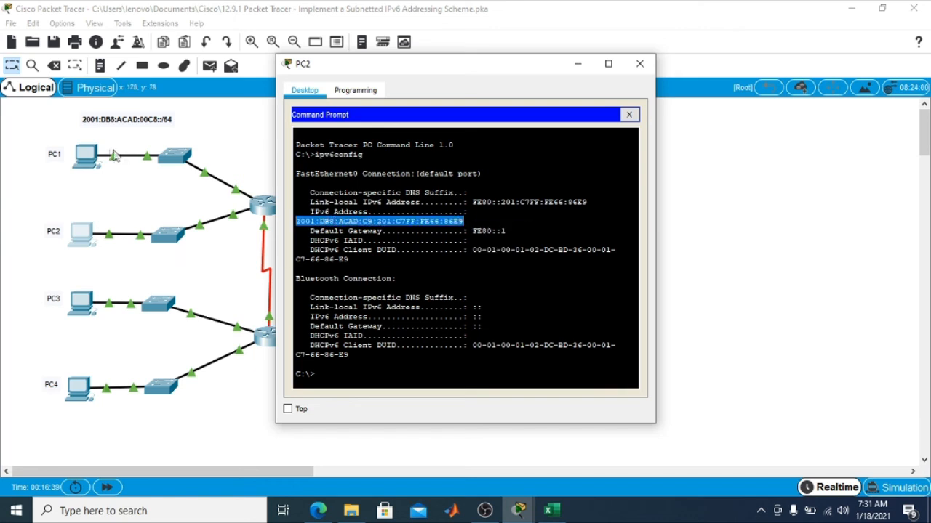
From PC1's command prompt, ping PC2 at the copied address 2001:DB8:ACAD:C9:201:C7FF:FE66:86E9.
click(89, 163)
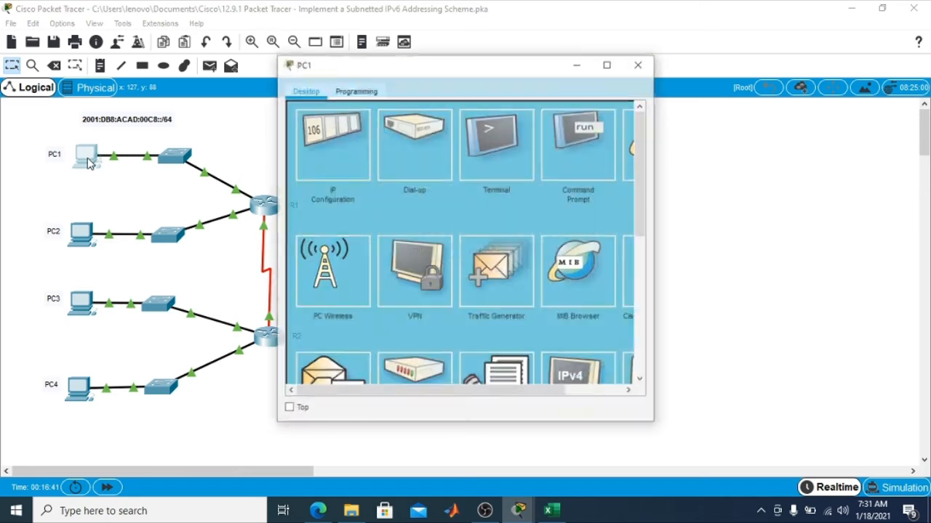
click(592, 152)
text(ping)
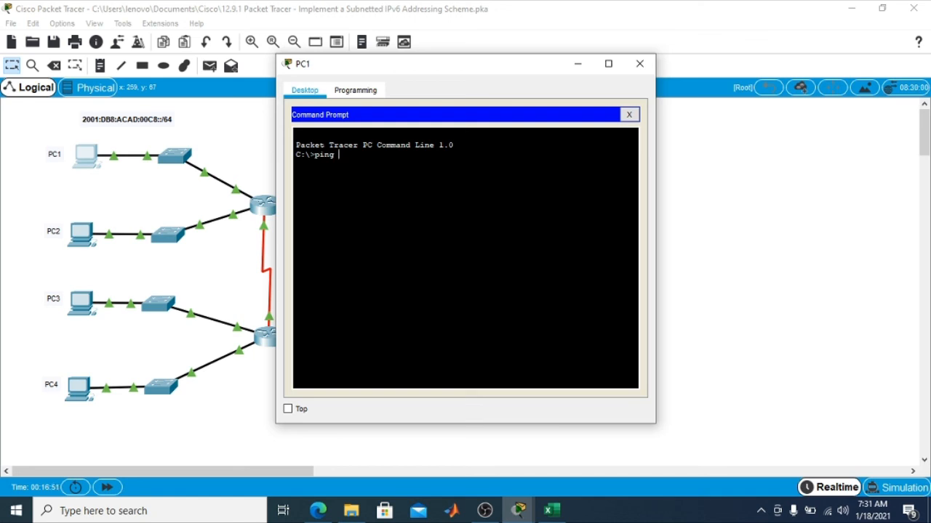
right_click(395, 159)
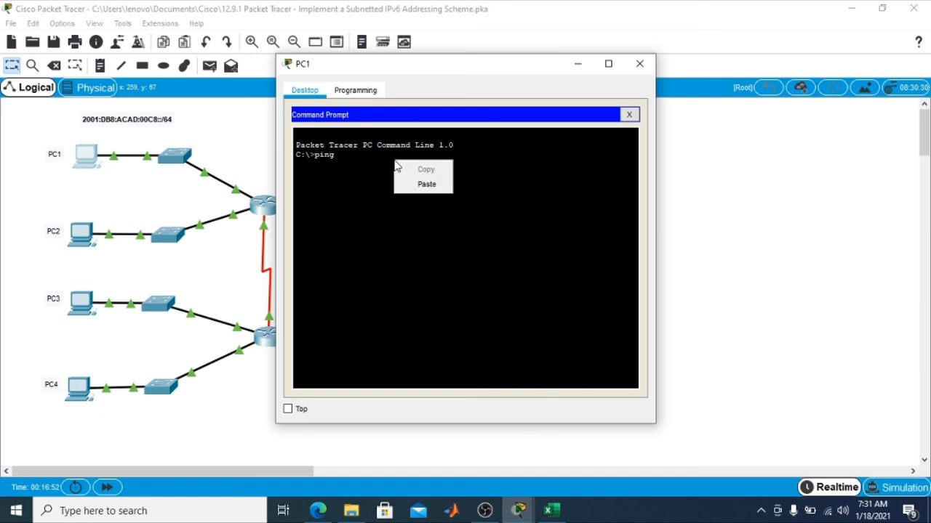
click(426, 183)
key(Return)
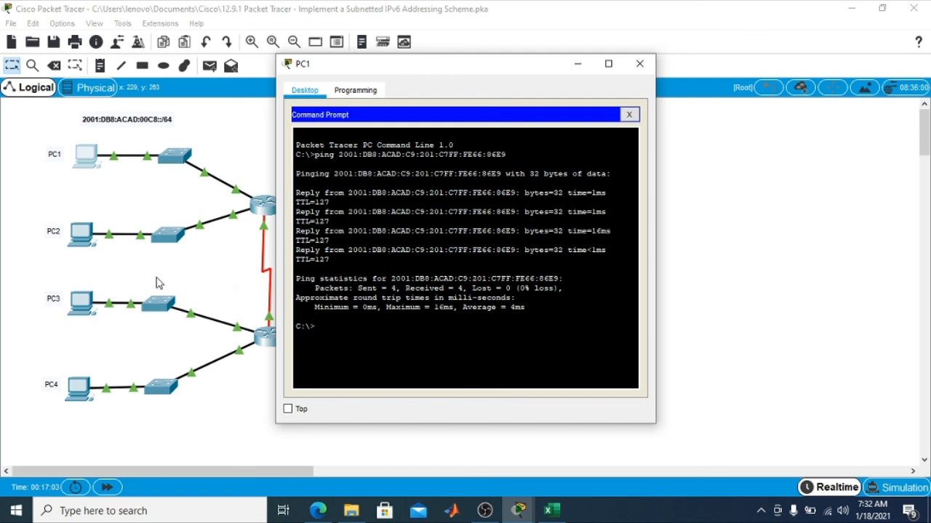
Run ipv6config in PC3's command prompt and copy its FastEthernet0 global IPv6 address.
click(84, 305)
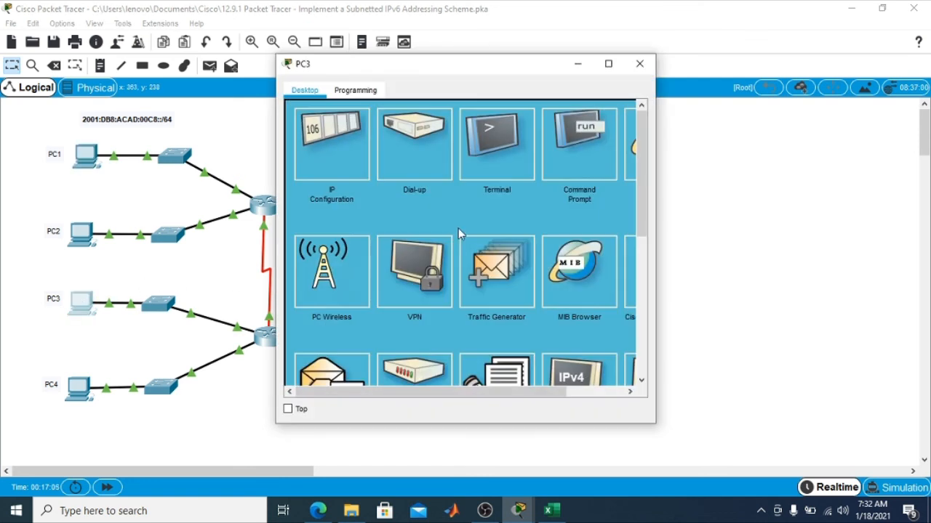
click(568, 160)
text(ipv)
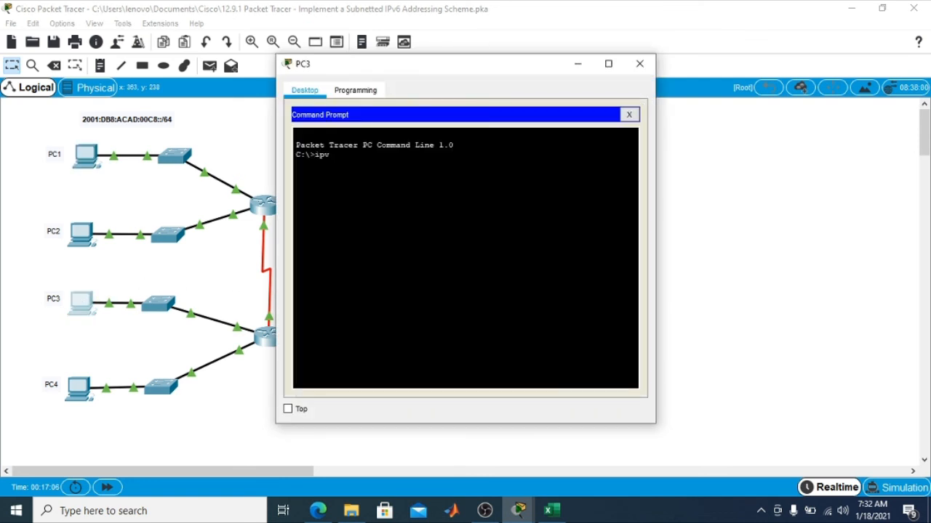
text(6config)
key(Return)
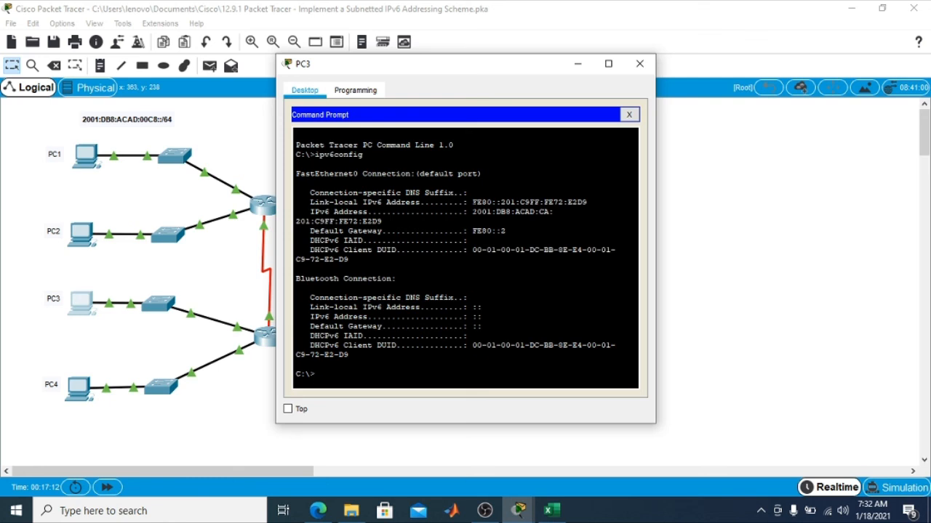
drag(473, 212, 382, 221)
right_click(480, 223)
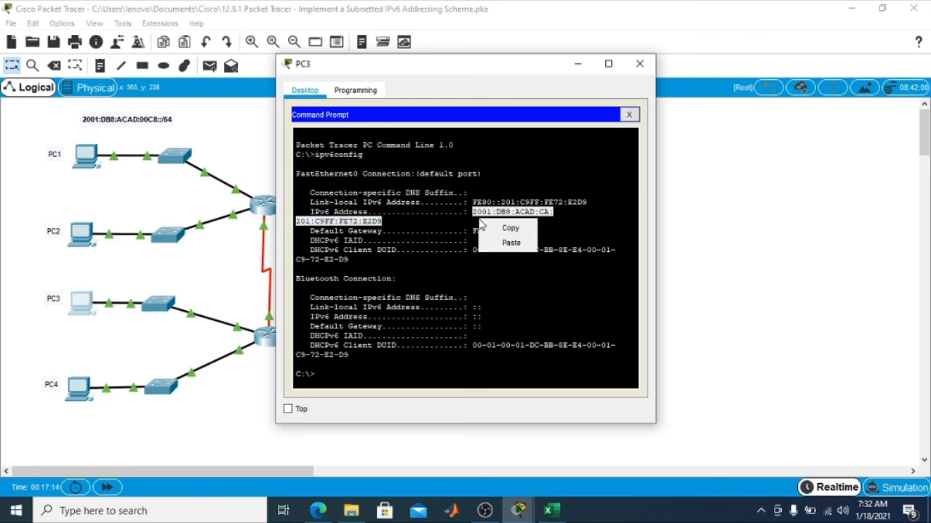
click(510, 229)
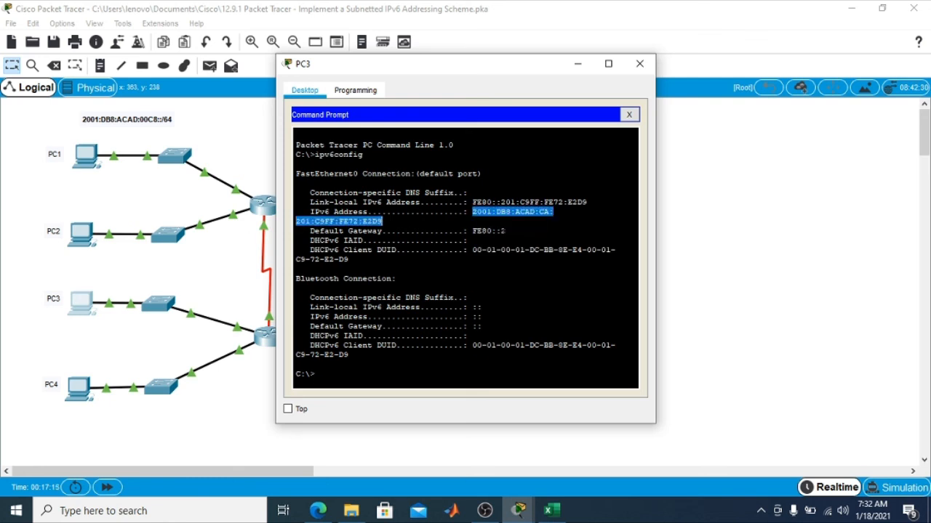
From PC1's command prompt, ping PC3 at the copied address 2001:DB8:ACAD:CA:201:C9FF:FE72:E2D9.
click(93, 163)
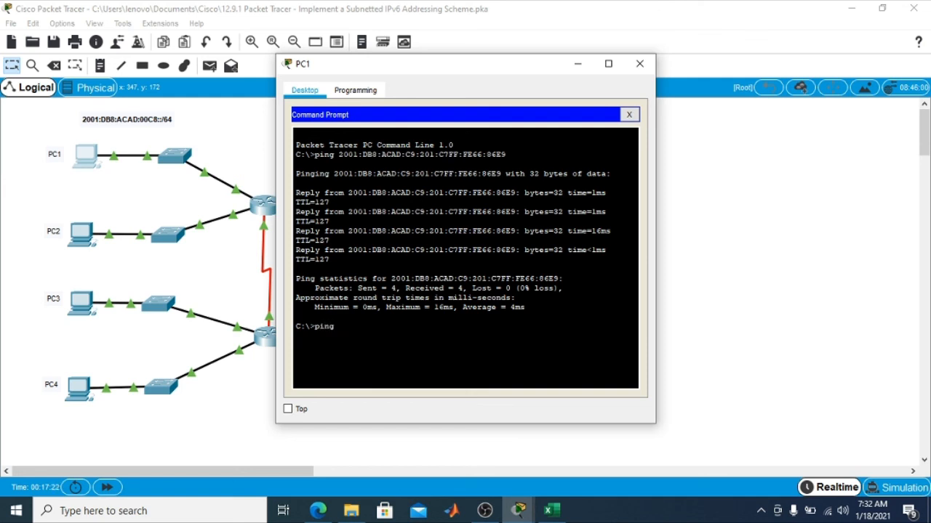
right_click(361, 329)
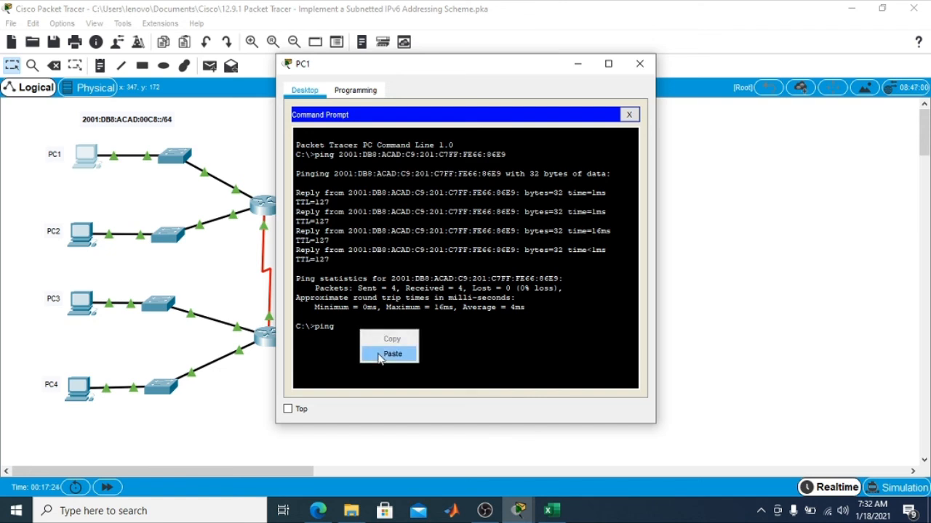
click(380, 355)
key(Return)
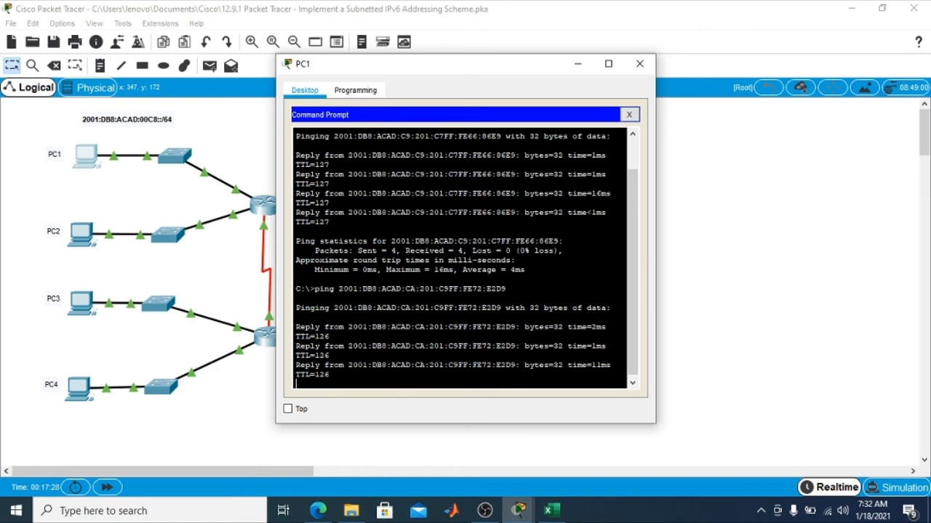
Run ipv6config in PC4's command prompt and copy its FastEthernet0 global IPv6 address.
click(78, 396)
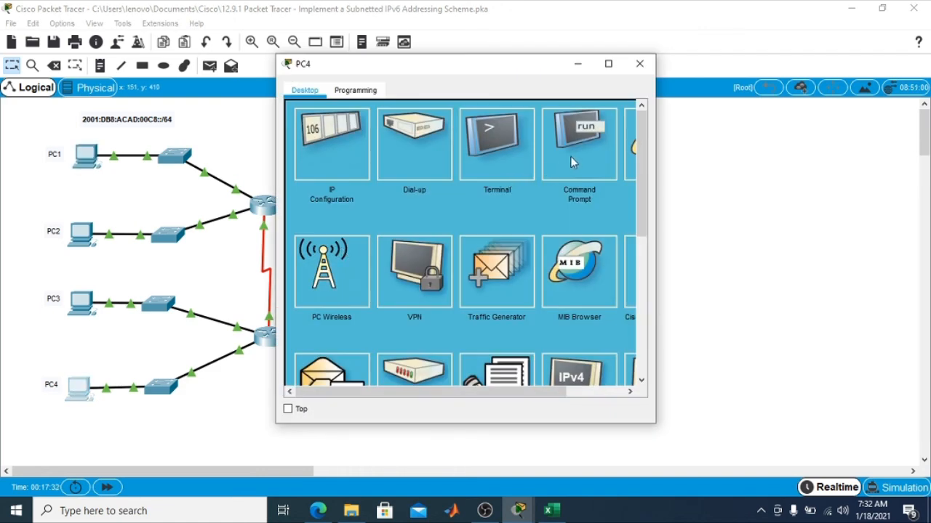
click(570, 162)
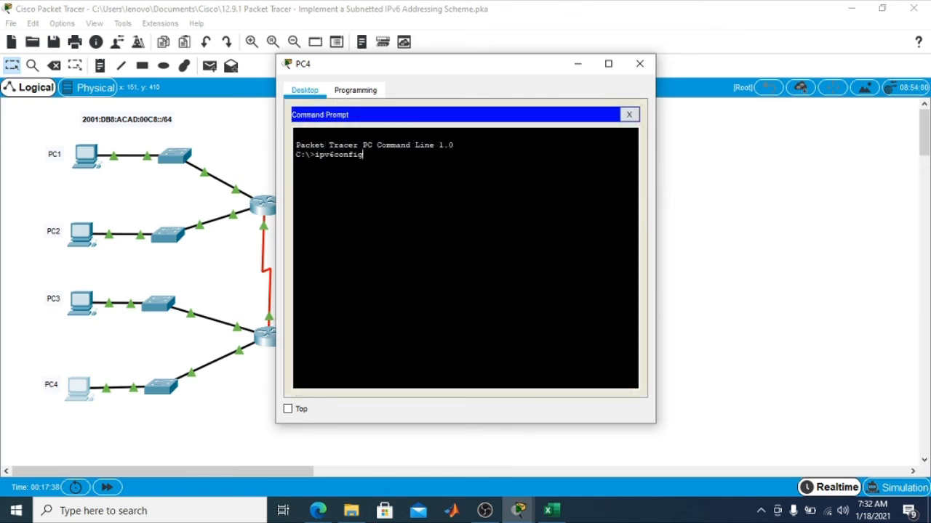
text(ipv6config)
key(Return)
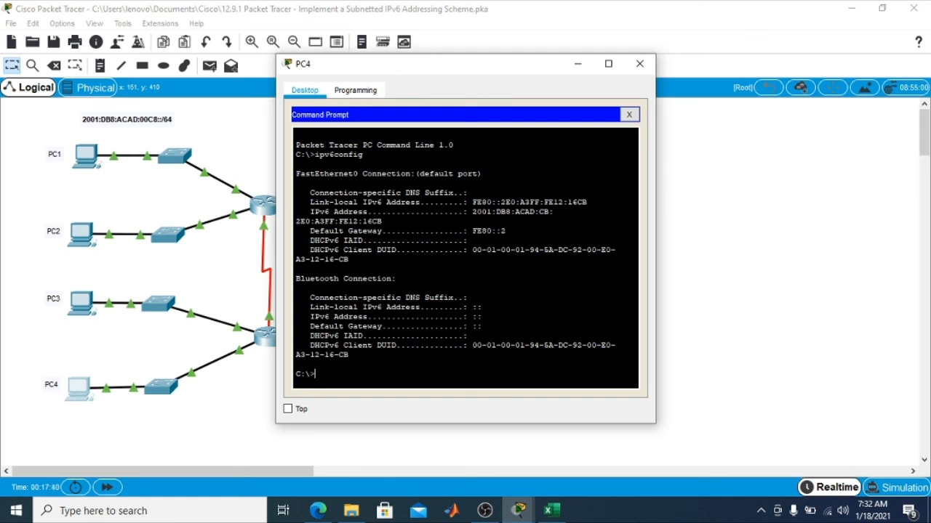
drag(472, 211, 382, 221)
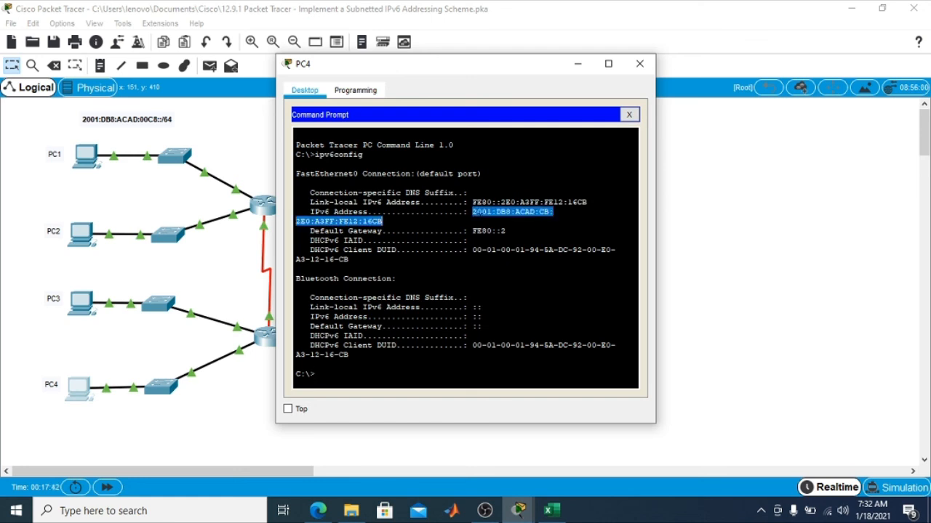
right_click(478, 219)
click(496, 227)
From PC1's command prompt, ping PC4 at the copied address 2001:DB8:ACAD:CB:2E0:A3FF:FE12:16CB.
click(87, 161)
text(ping)
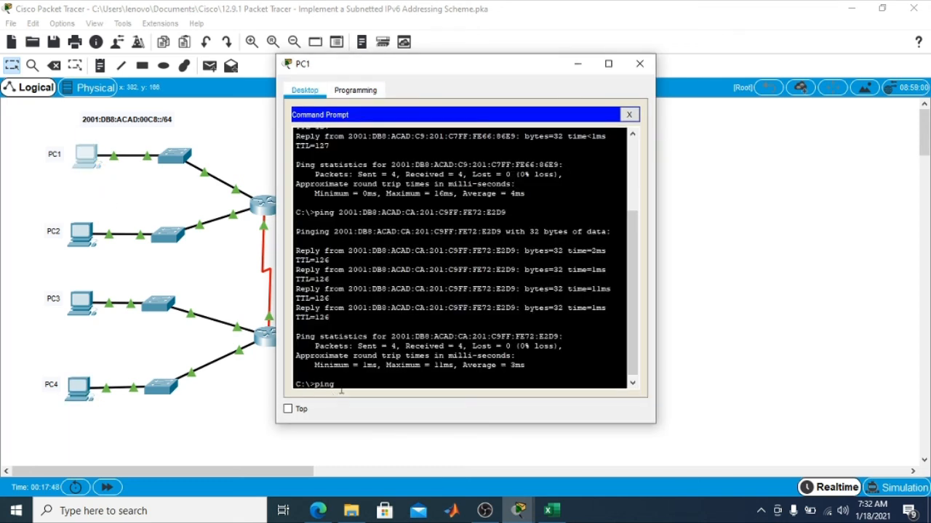
right_click(344, 388)
click(375, 410)
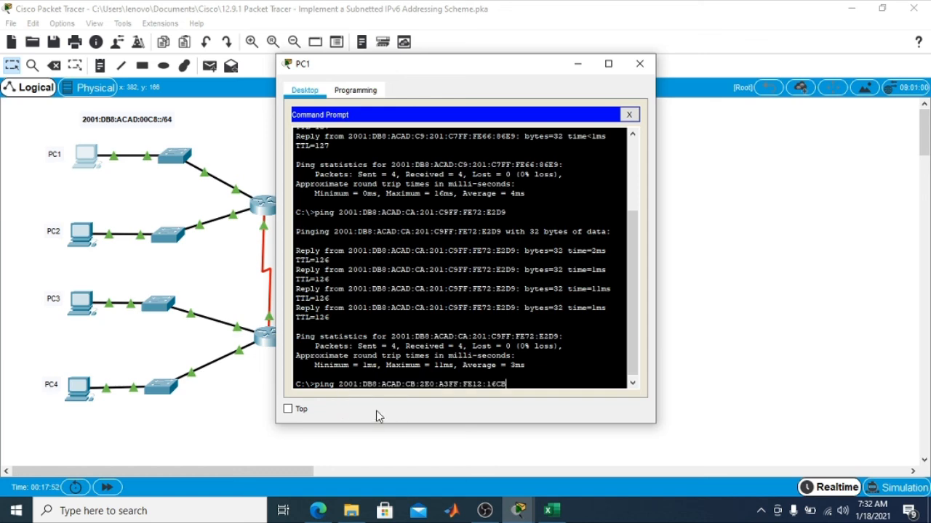
key(Return)
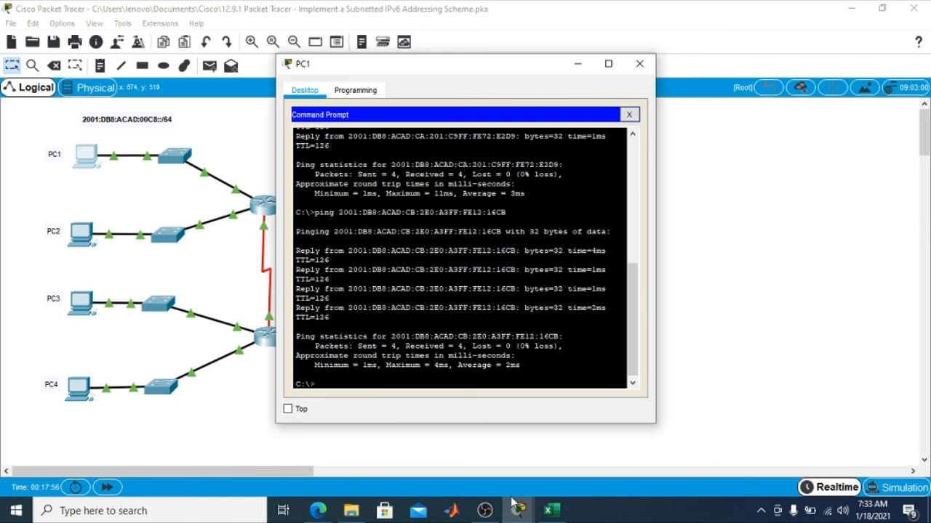
Bring the PT Activity window to the front and shift it aside to review the completion status.
mouse_move(516, 507)
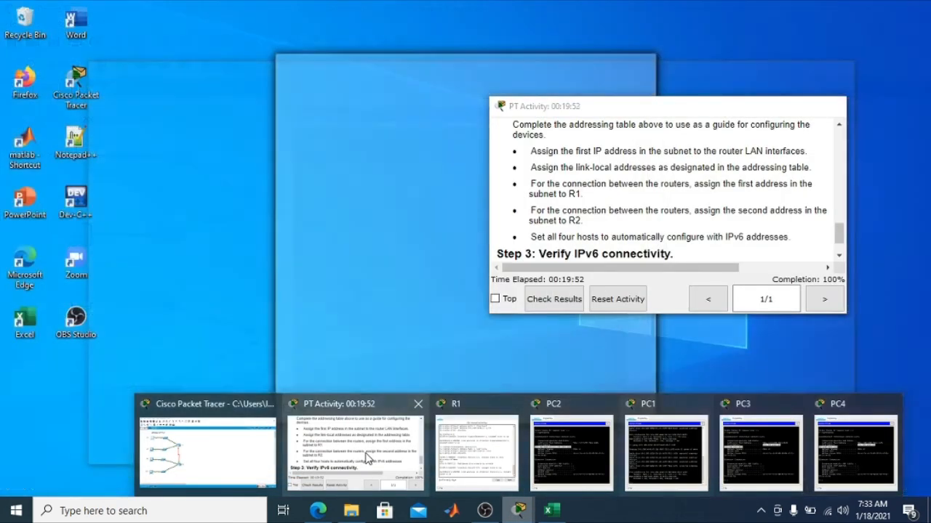
click(367, 458)
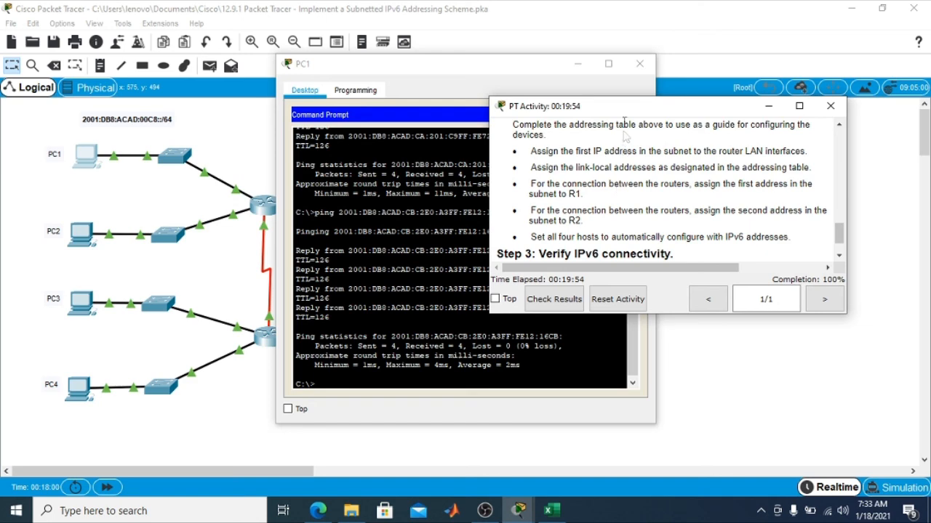
drag(617, 108, 660, 99)
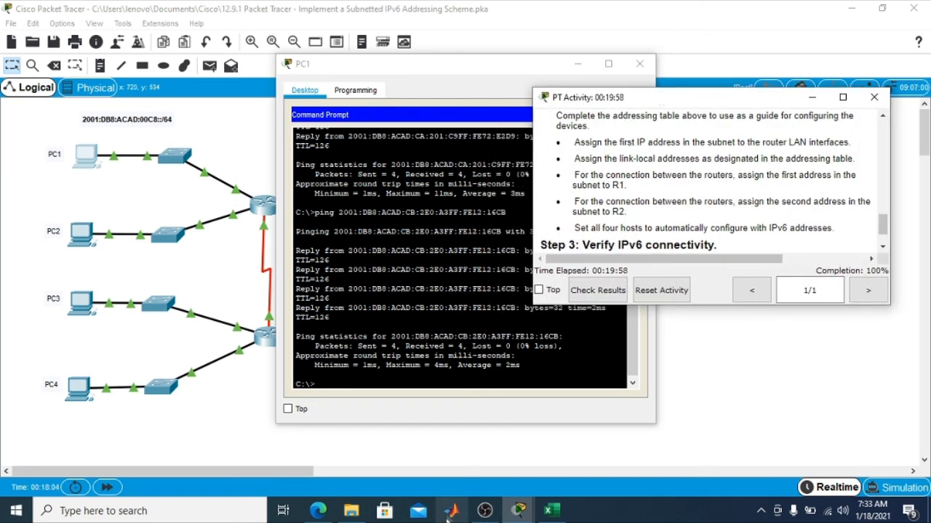
Switch to OBS and make the Video Capture Device source visible in the scene.
mouse_move(477, 517)
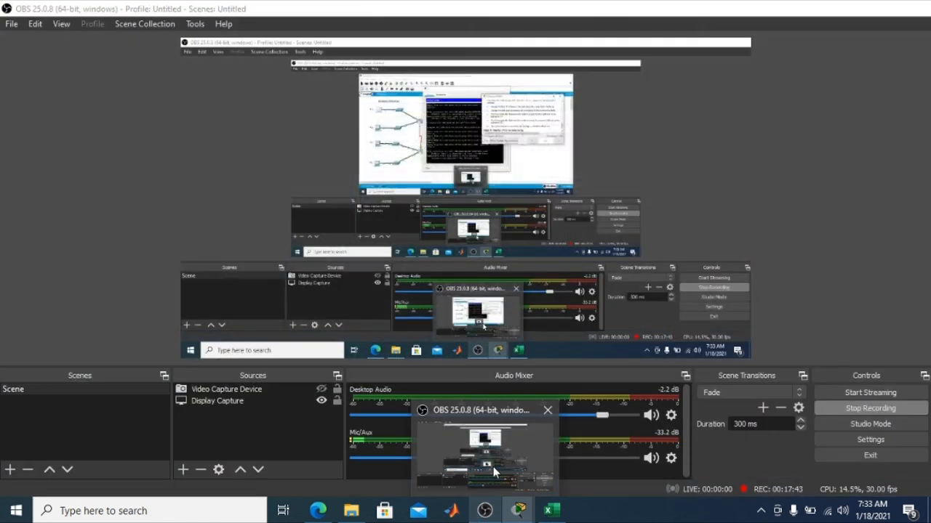
click(493, 466)
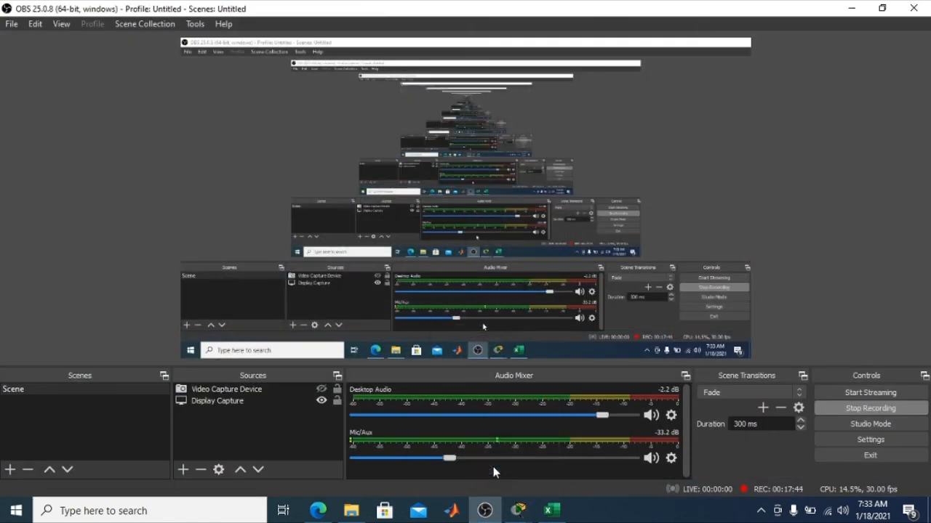
click(321, 390)
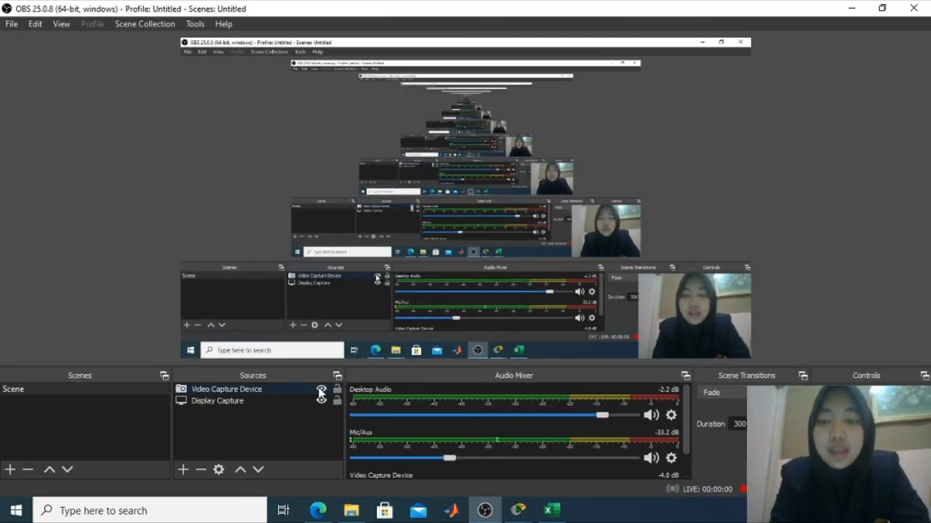